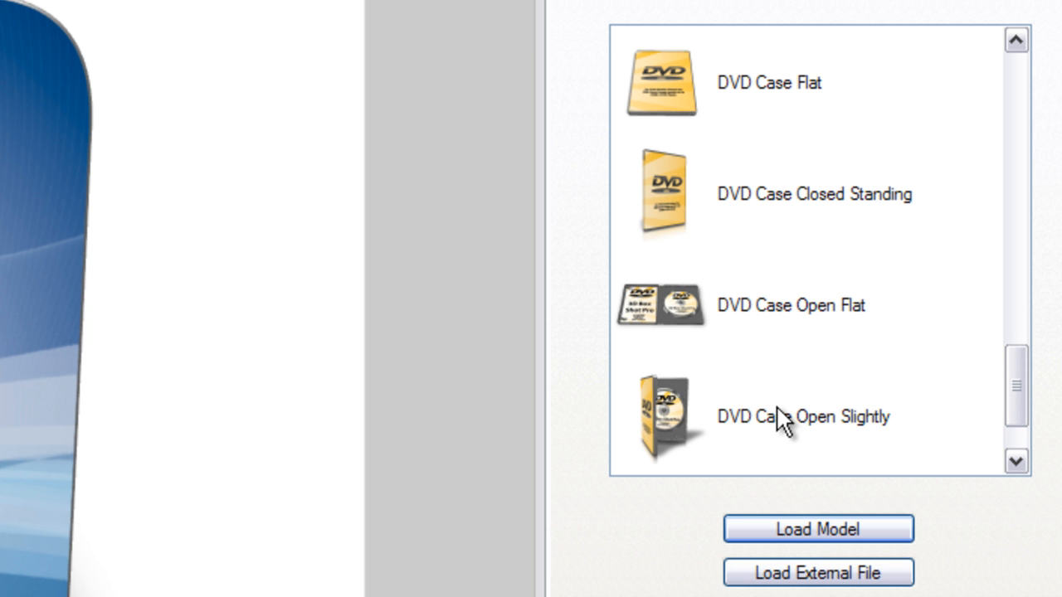
Load the DVD Case Open Slightly model and rotate it in the preview.
left_click(743, 416)
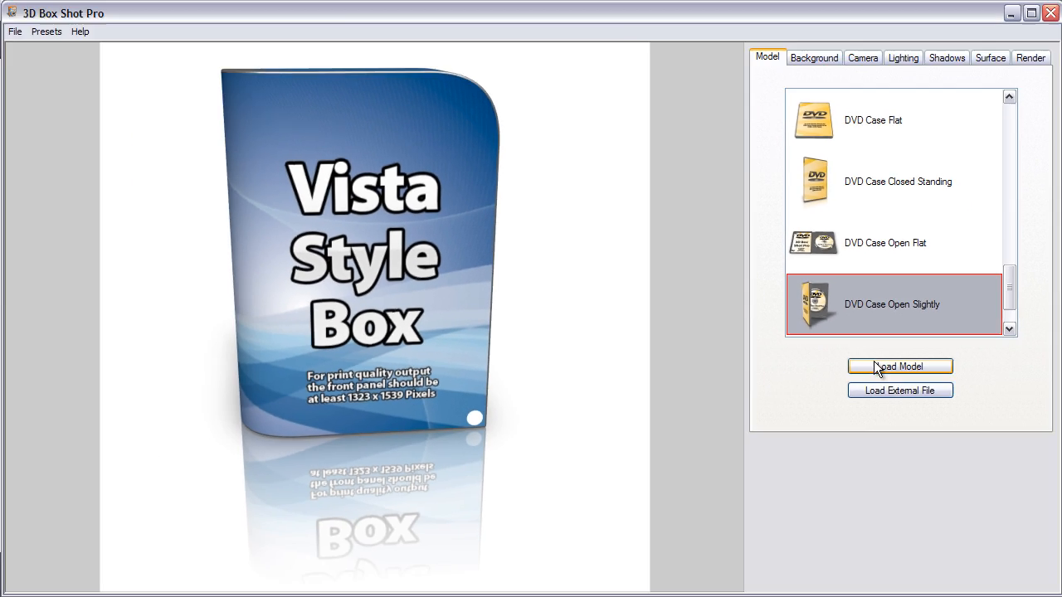
left_click(773, 532)
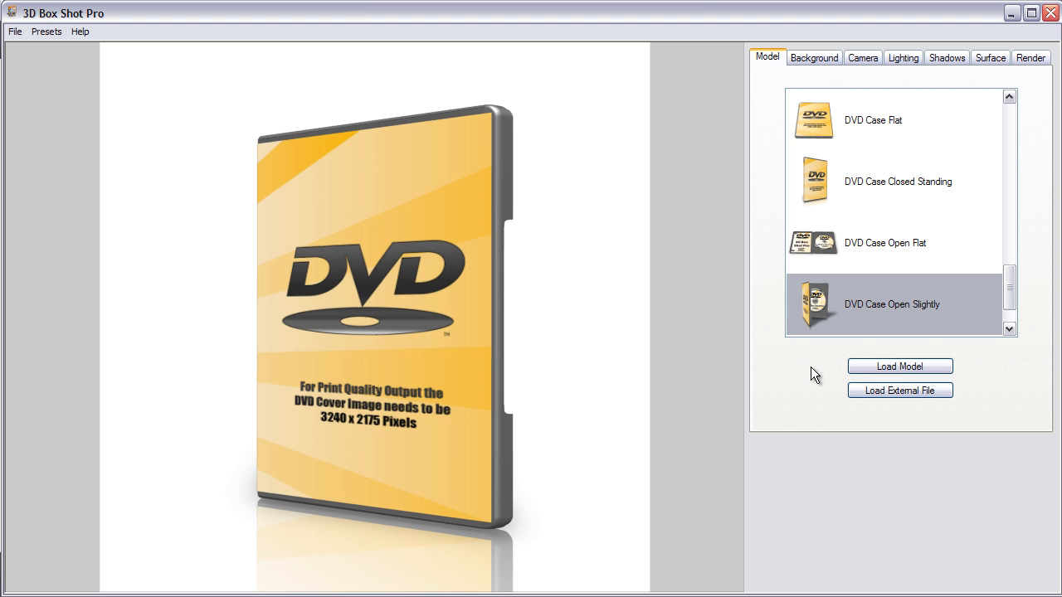
left_click_drag(504, 311, 492, 335)
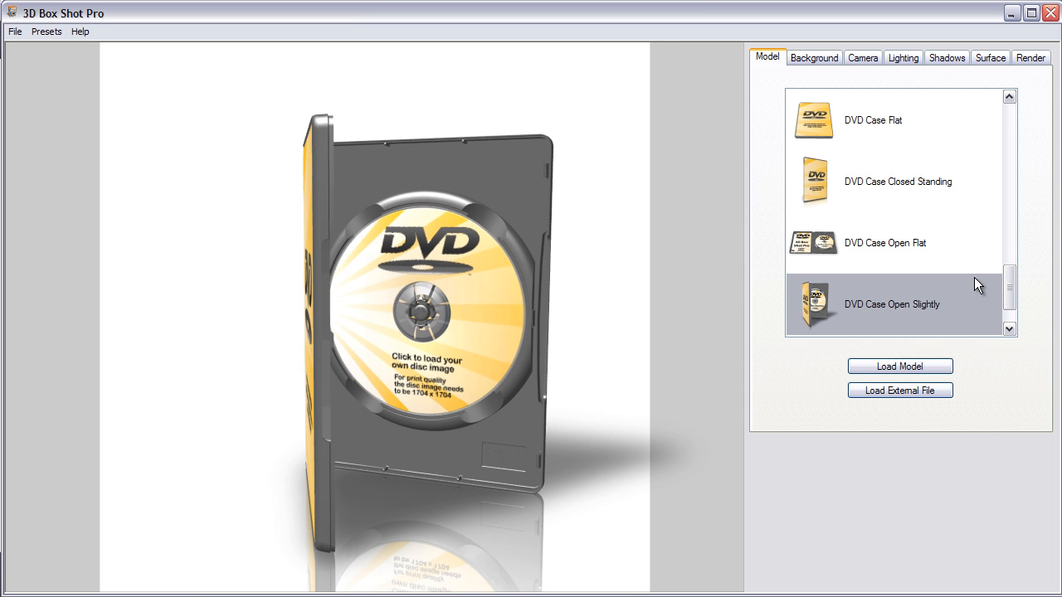
Load the Software Box 2 model and rotate it in the preview.
left_click_drag(1008, 285, 1007, 155)
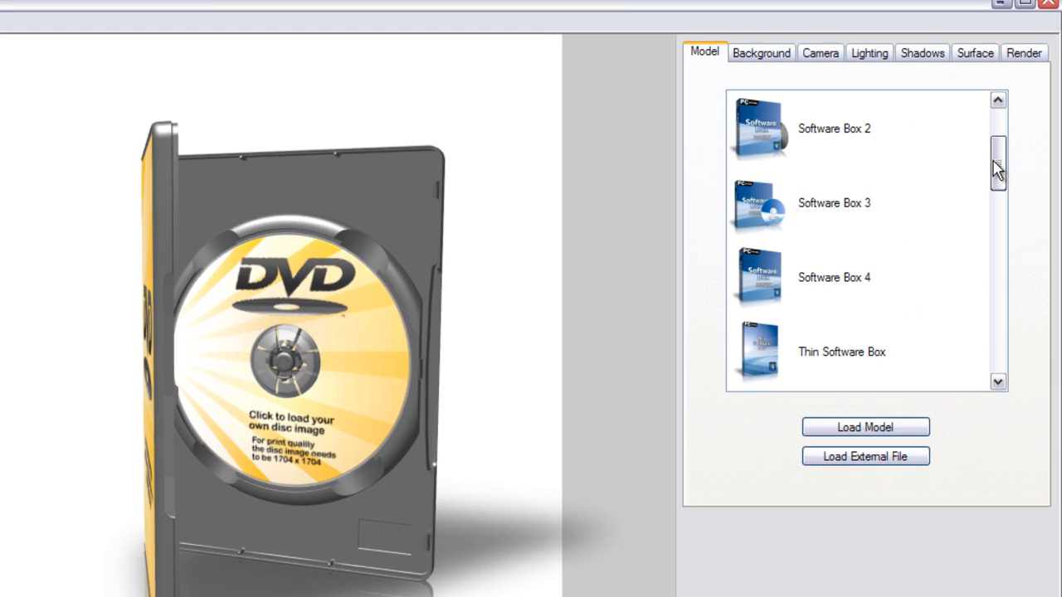
left_click(783, 143)
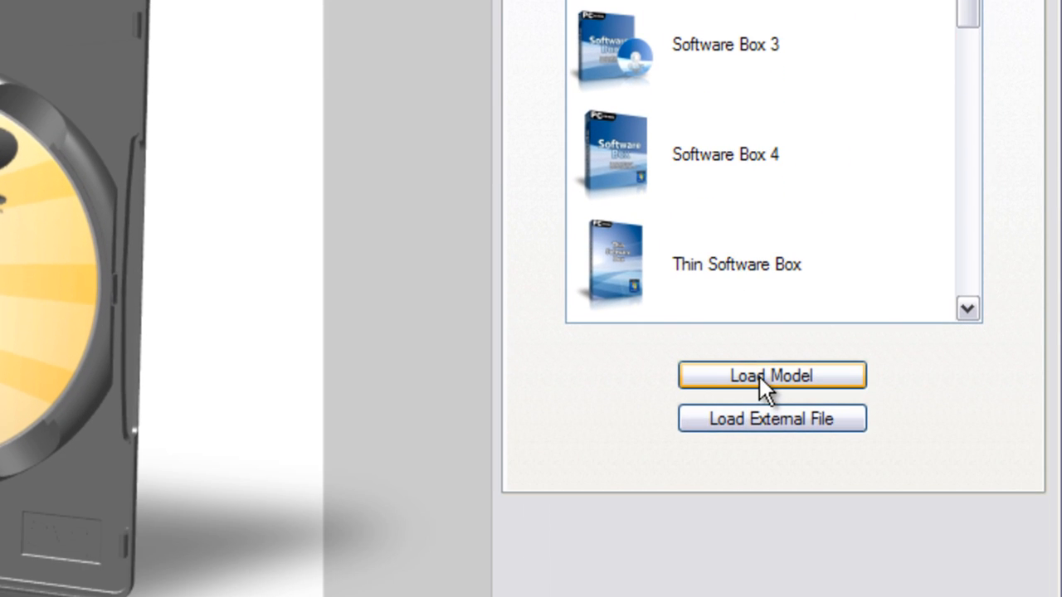
left_click(831, 423)
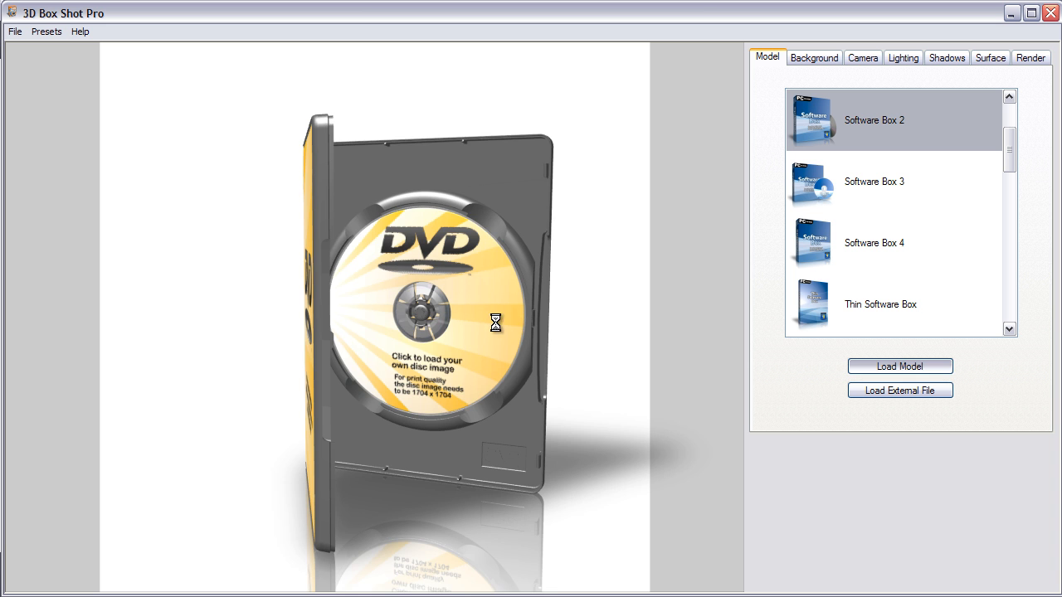
left_click_drag(477, 328, 405, 326)
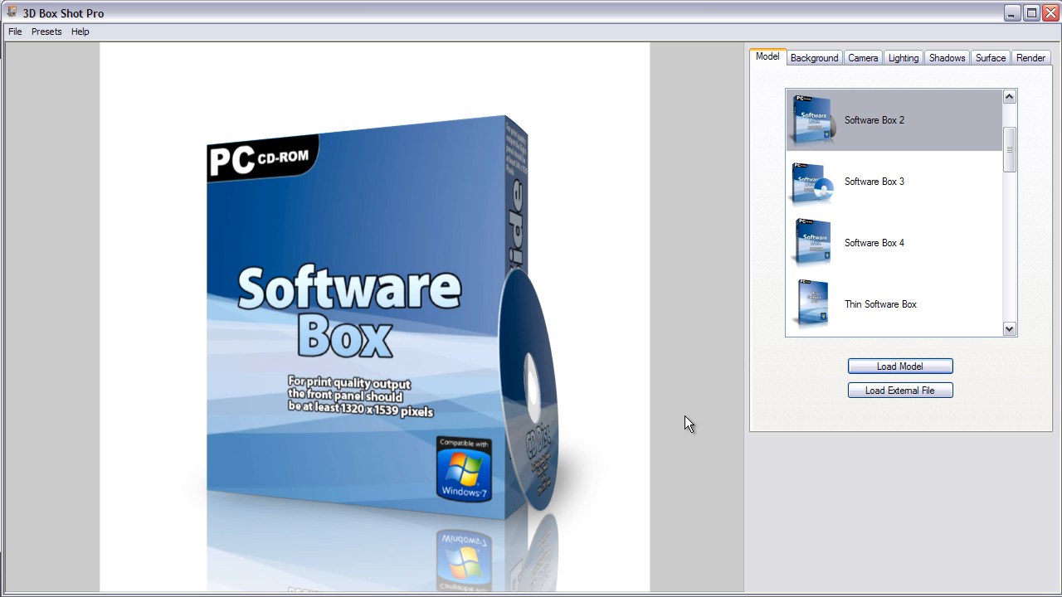
Load the Software Bundle 2 model and rotate it in the preview.
left_click_drag(1009, 149, 1010, 182)
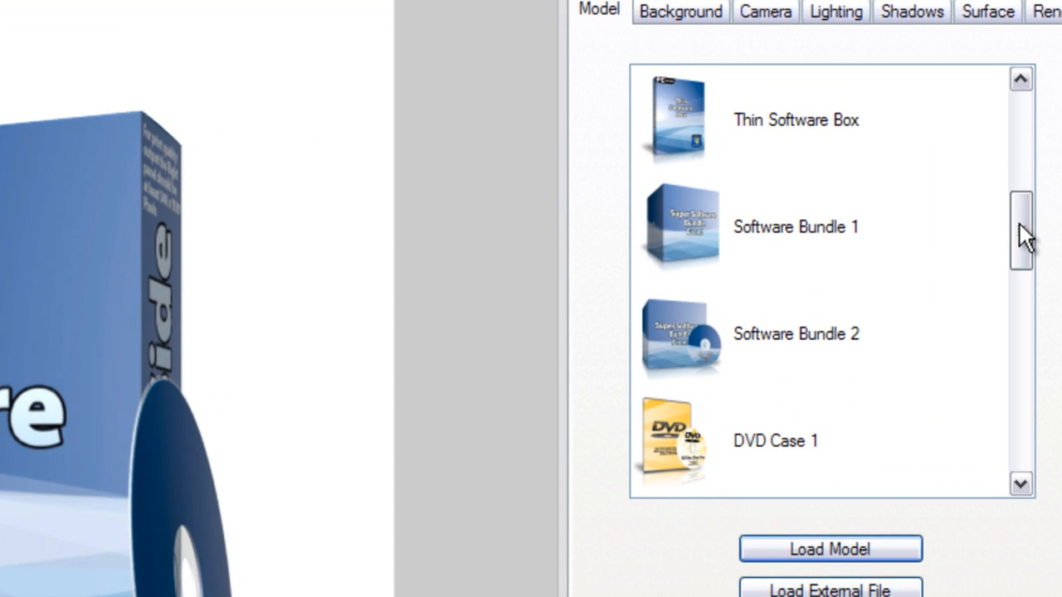
left_click(868, 247)
left_click(734, 414)
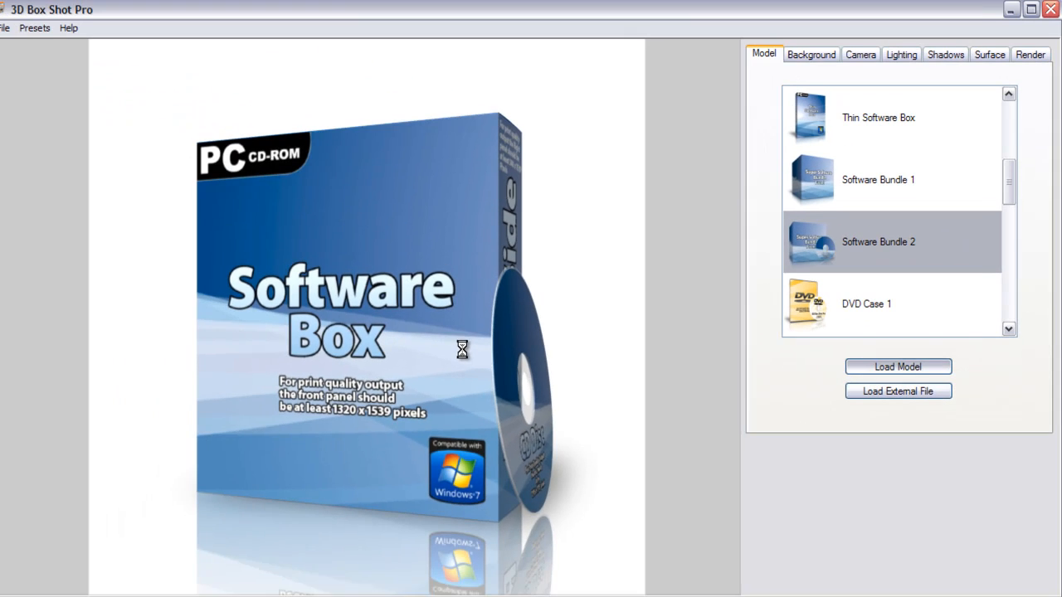
left_click_drag(398, 335, 438, 347)
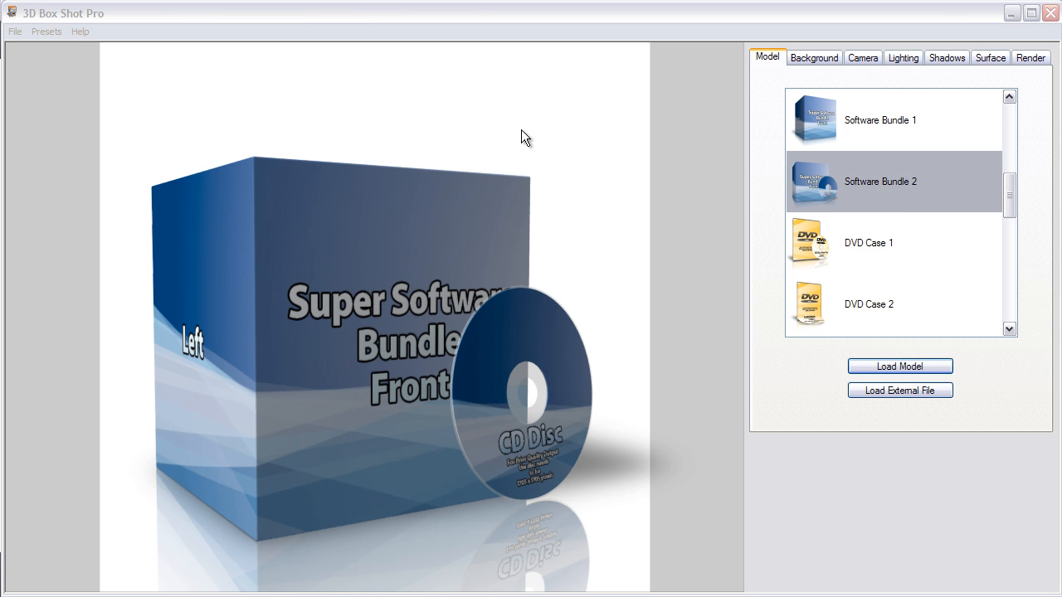
Load the DVD Case Open Slightly model again and rotate it to show the open case interior.
left_click_drag(1012, 181, 1006, 286)
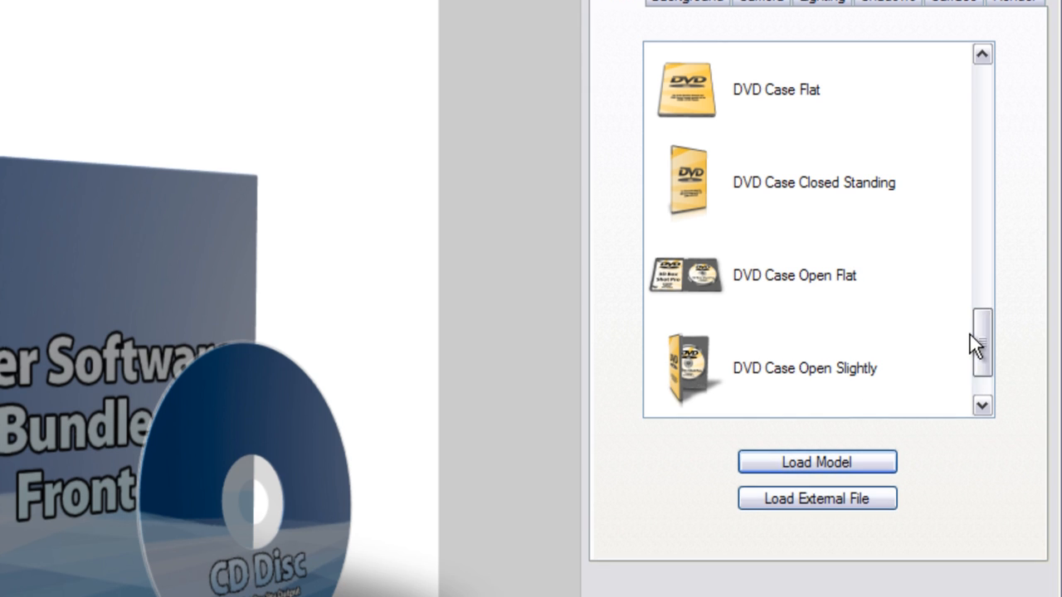
left_click(776, 365)
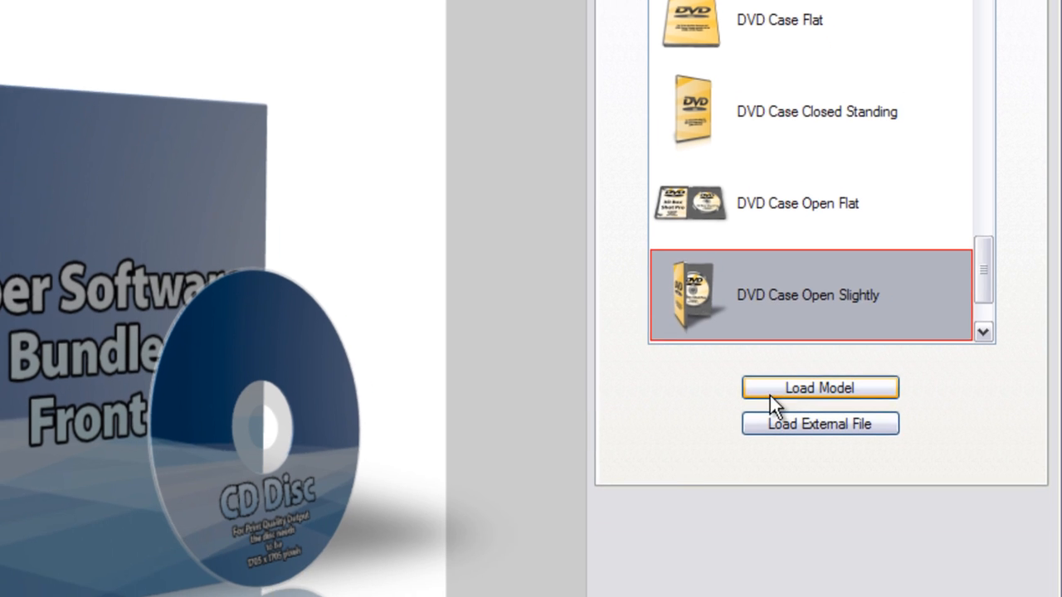
left_click(798, 466)
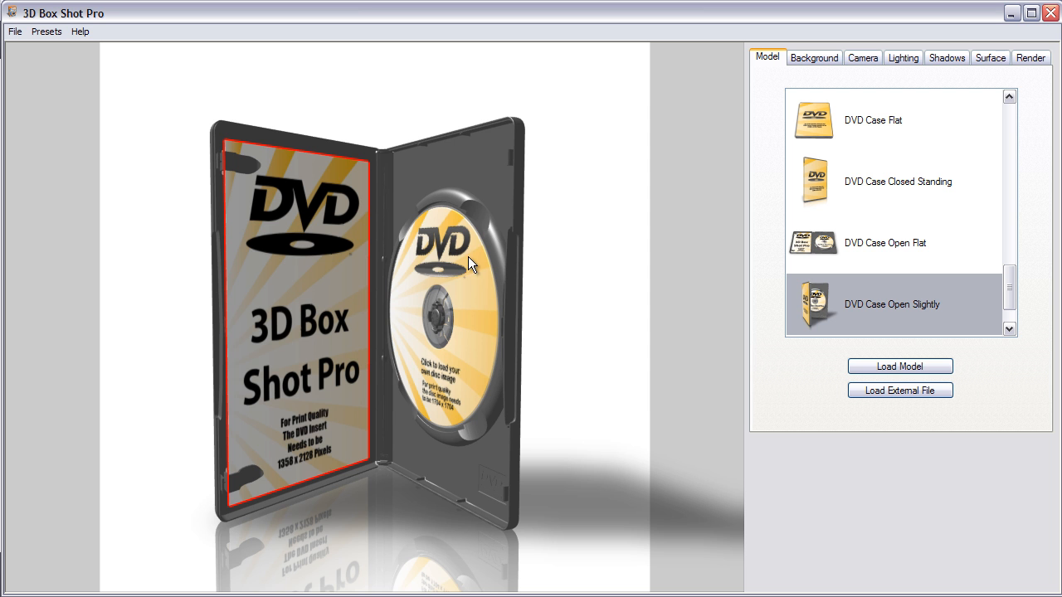
left_click_drag(253, 219, 301, 323)
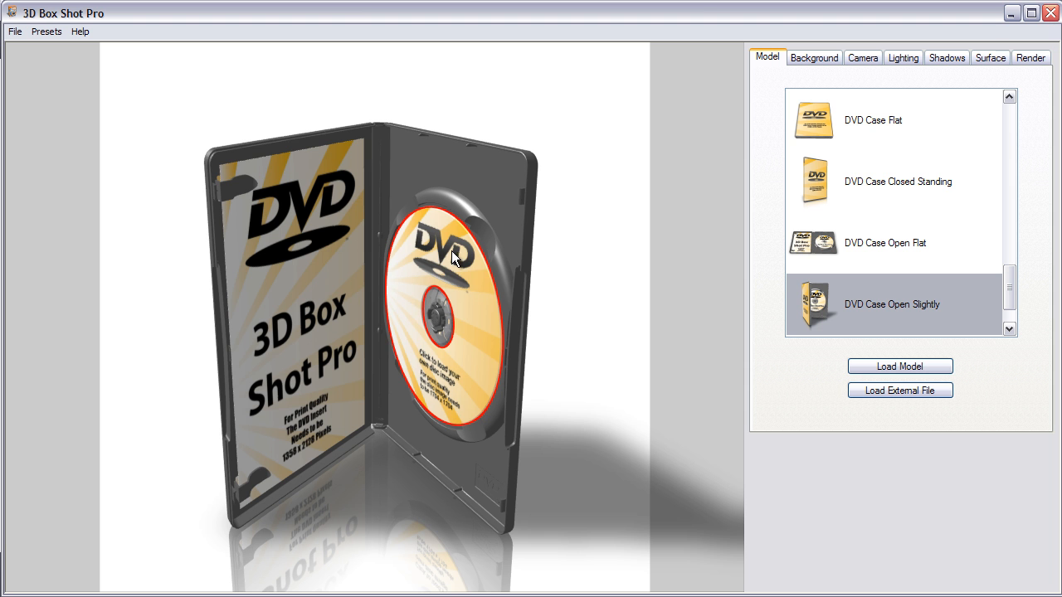
left_click_drag(302, 239, 439, 258)
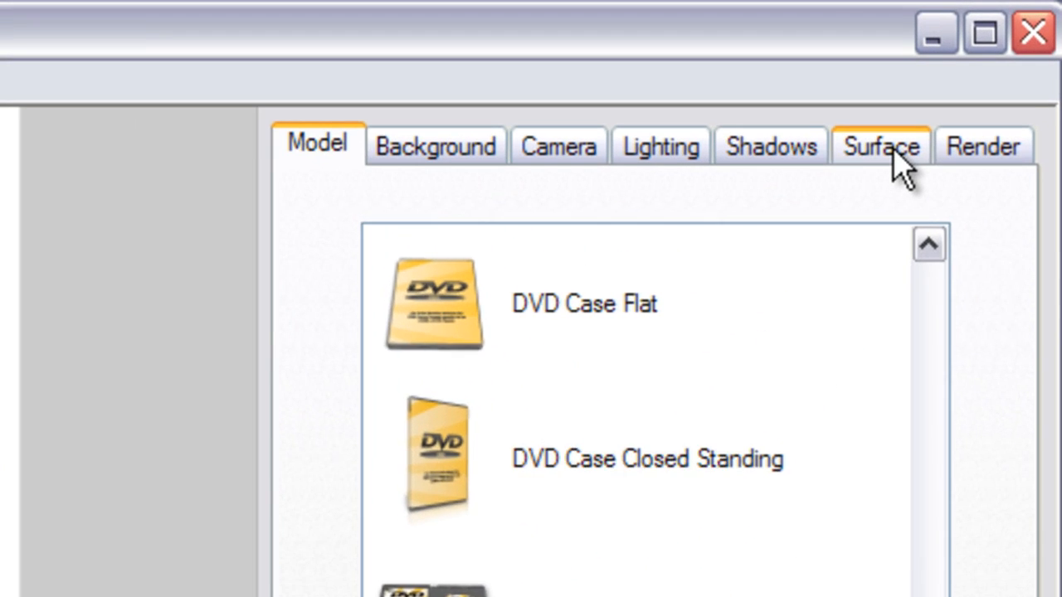
Replace the case's front cover texture with Assassins-Creed-Full-Cover.png.
left_click(989, 58)
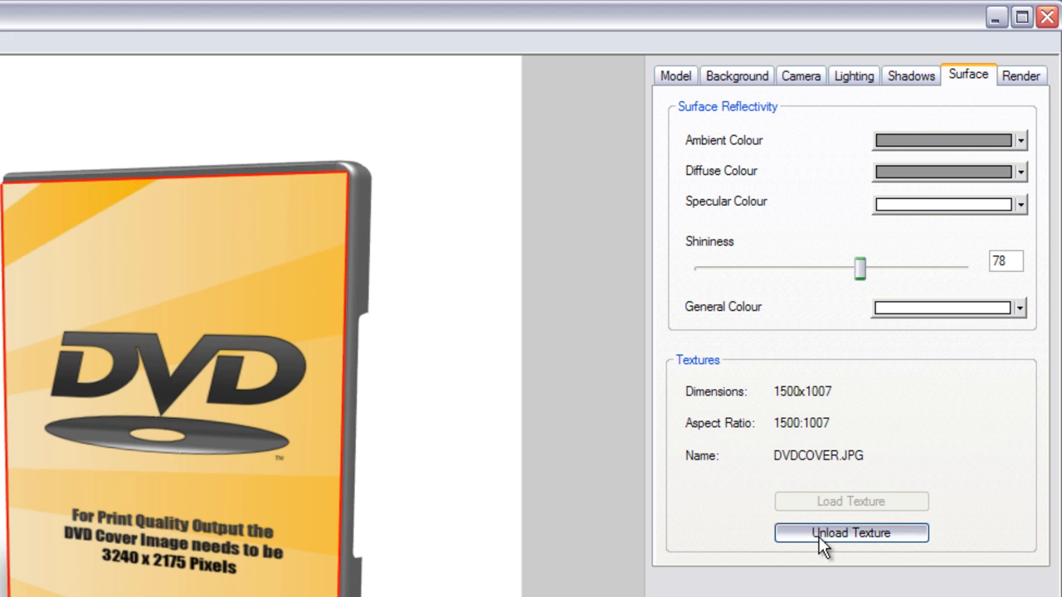
left_click(829, 533)
left_click(797, 500)
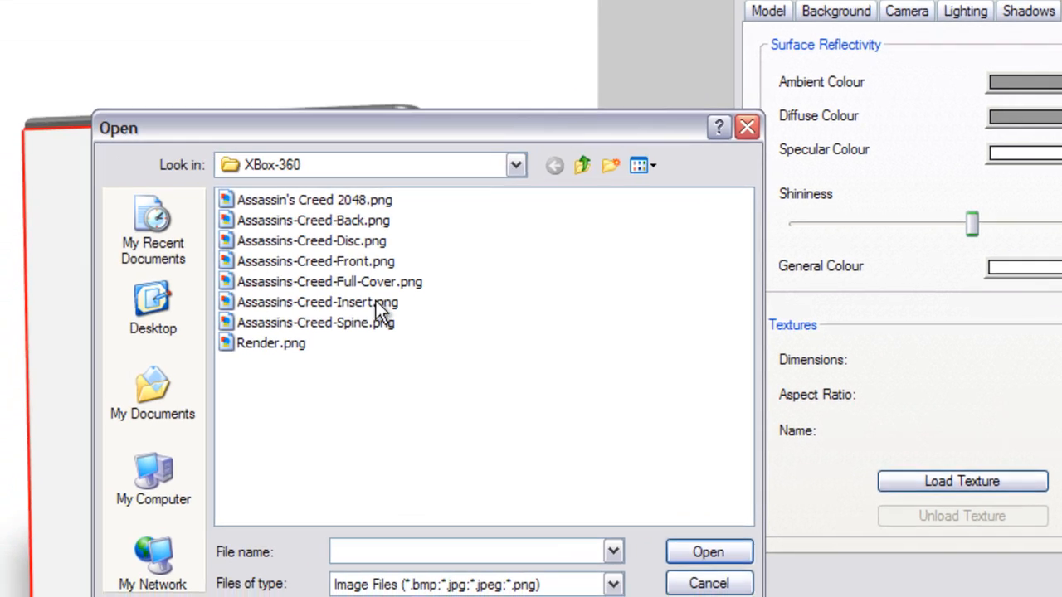
double_click(328, 321)
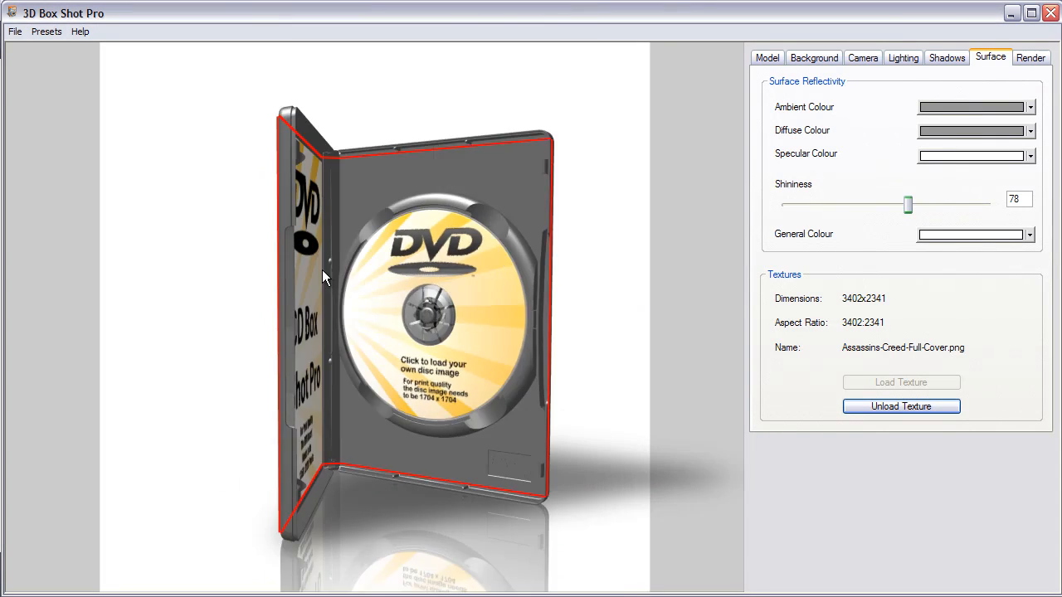
Select the inside insert and replace its texture with Assassins-Creed-Insert.png.
left_click_drag(321, 269, 302, 255)
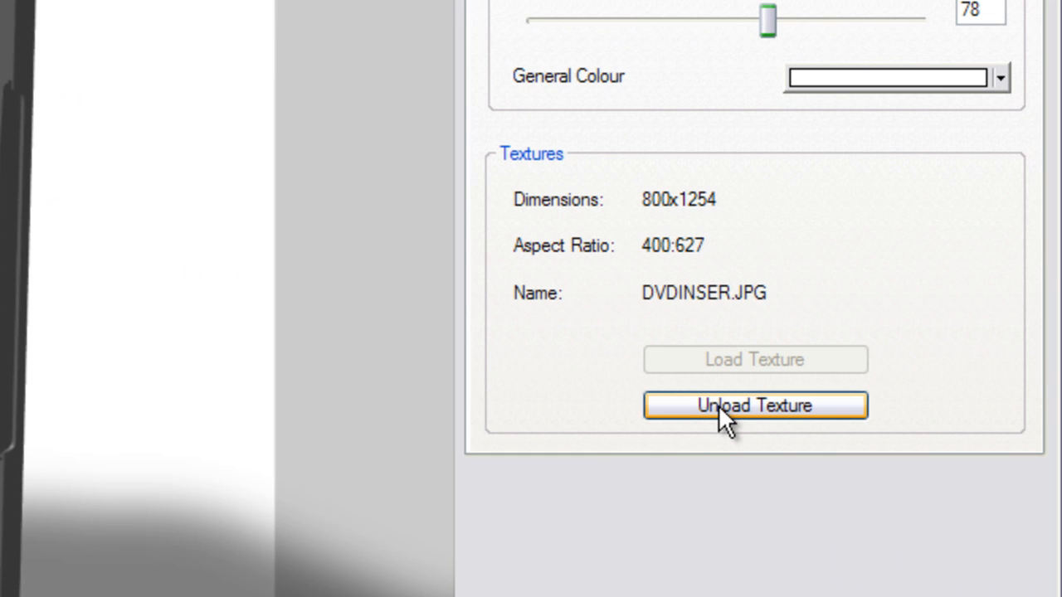
left_click(718, 405)
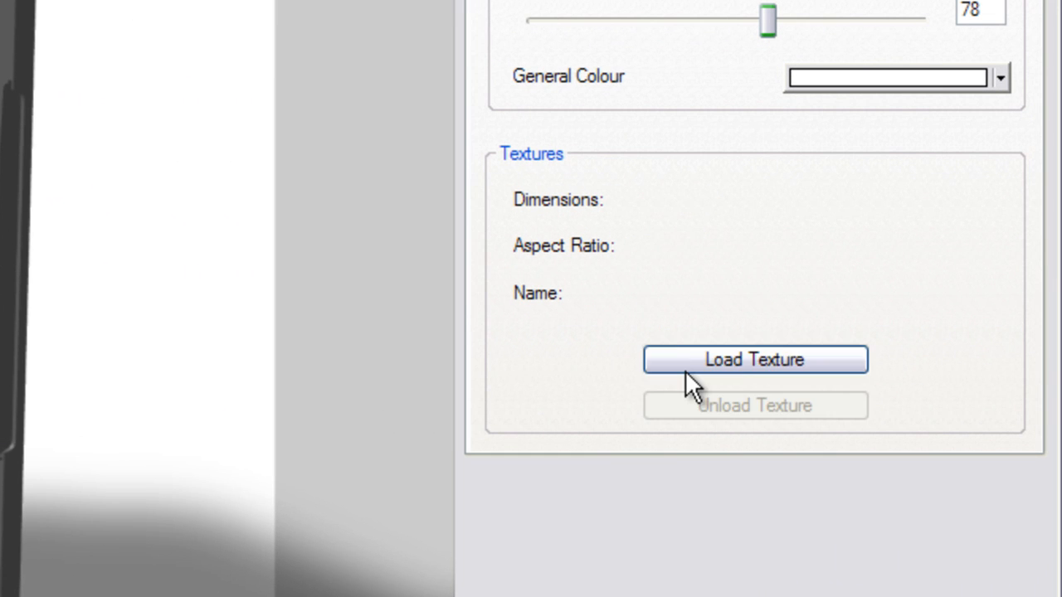
left_click(703, 362)
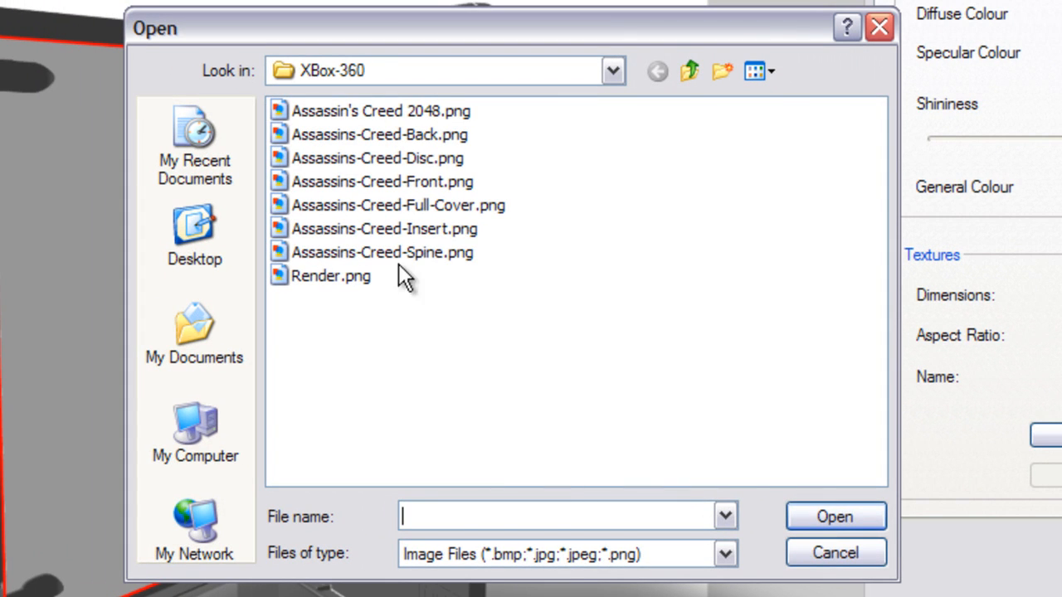
double_click(415, 231)
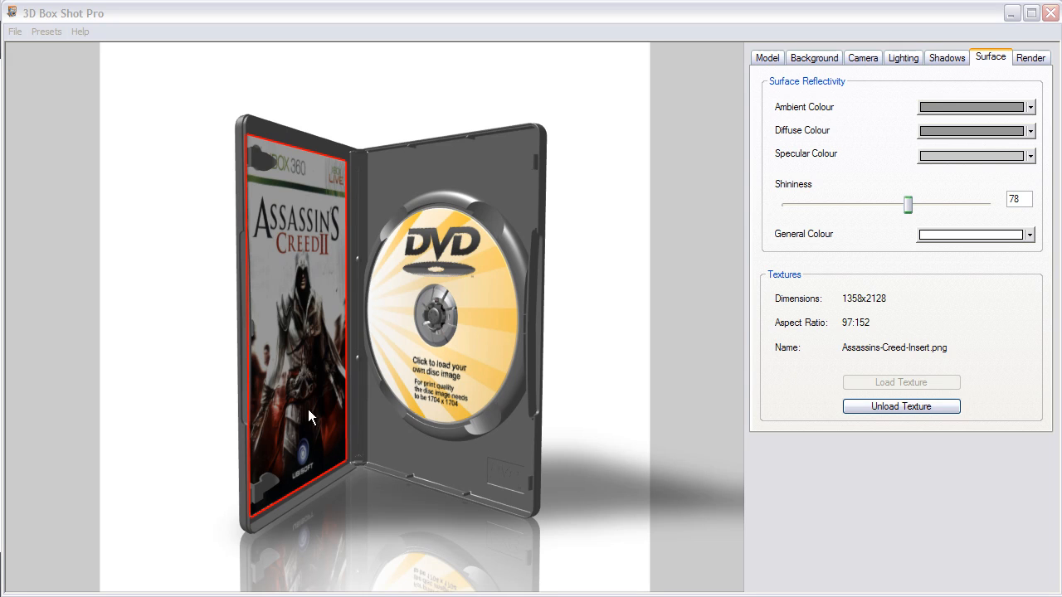
Select the disc and replace its texture with Assassins-Creed-Disc.png.
left_click(451, 270)
left_click(862, 406)
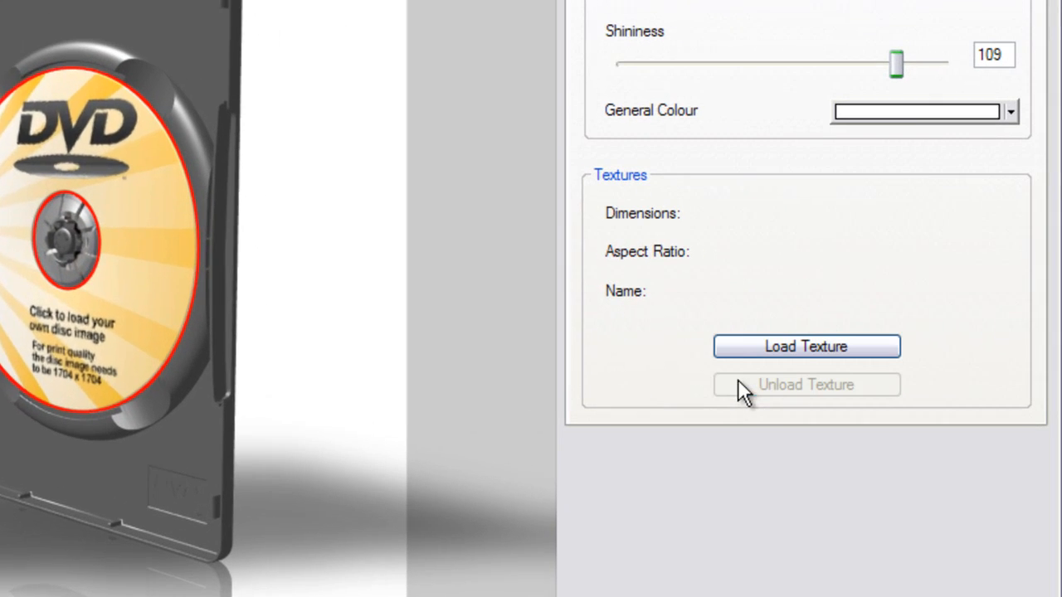
left_click(733, 343)
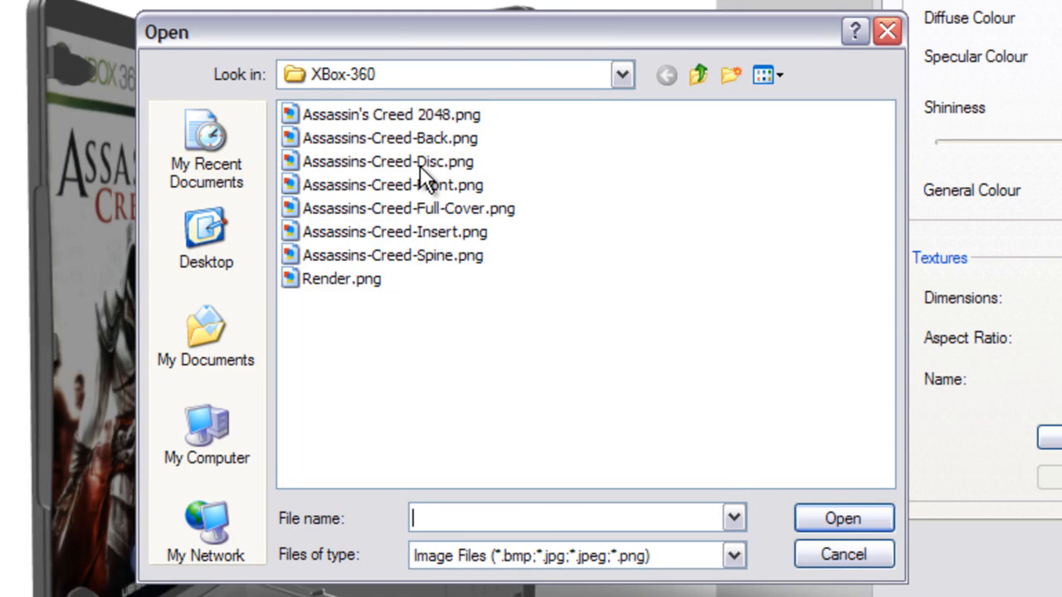
double_click(420, 162)
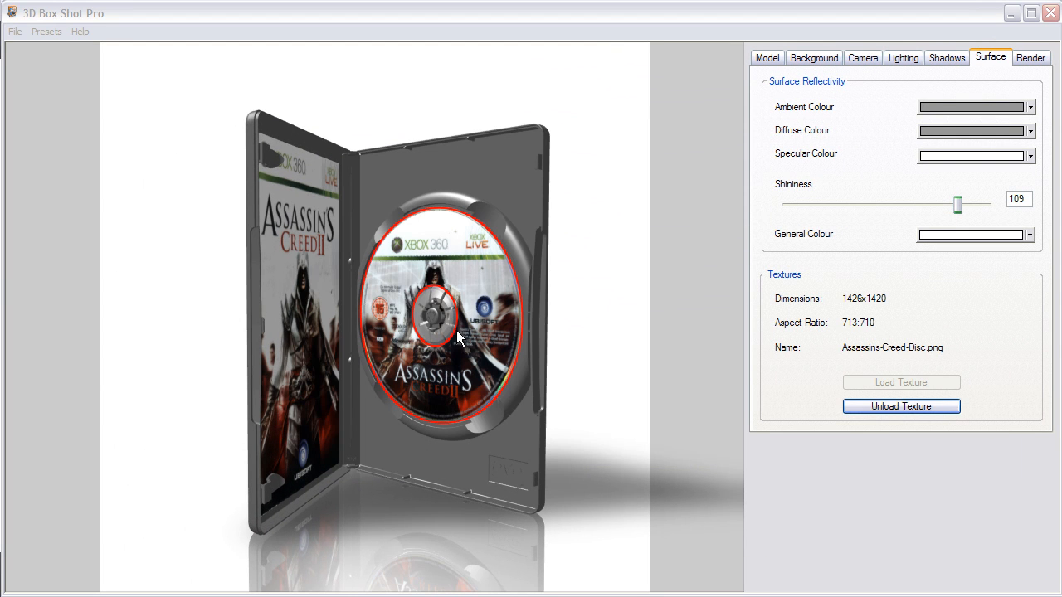
Select the plastic case body and set its ambient colour to green.
left_click(588, 366)
left_click_drag(551, 368, 266, 321)
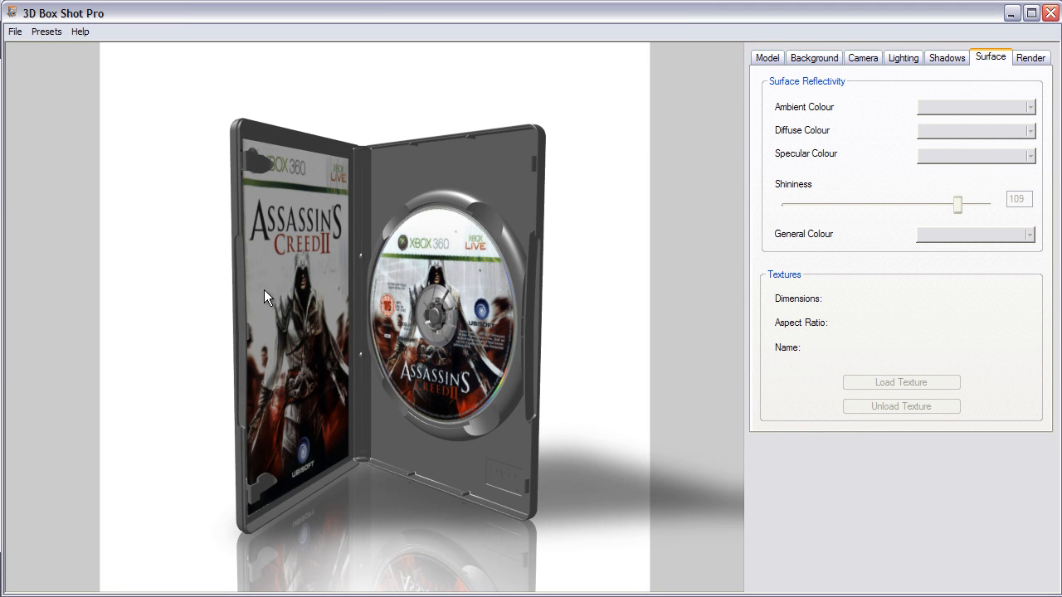
left_click(499, 169)
mouse_move(462, 172)
left_mouse_down()
mouse_move(425, 195)
mouse_move(464, 190)
left_mouse_up()
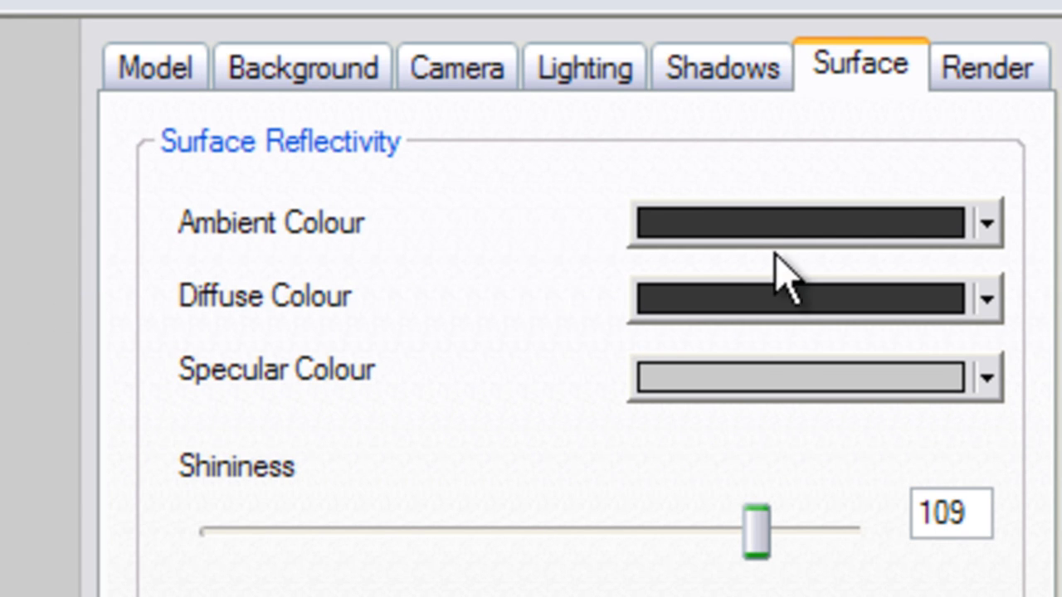
left_click(982, 226)
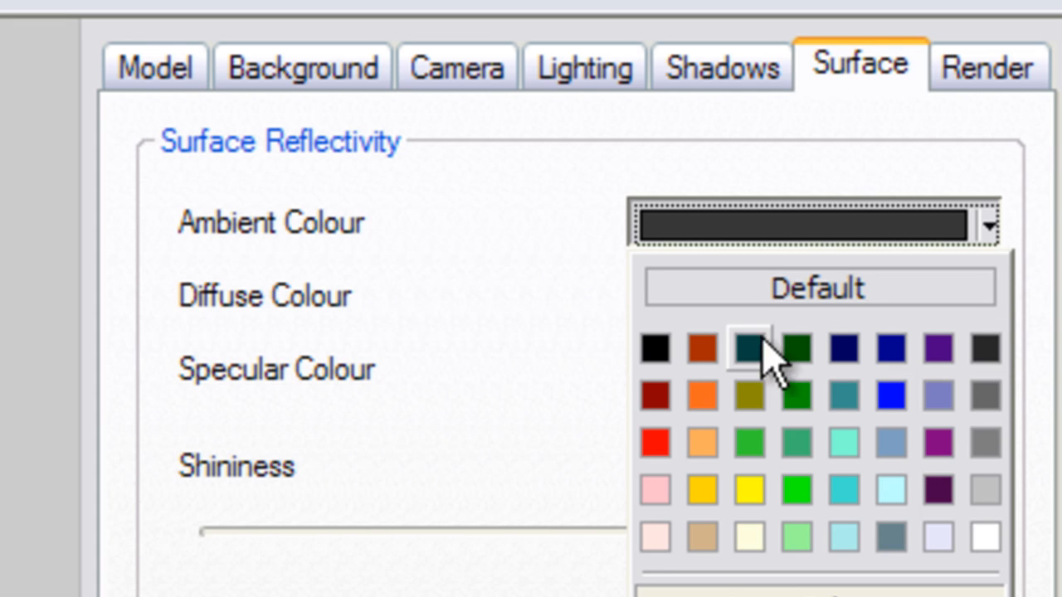
left_click(797, 445)
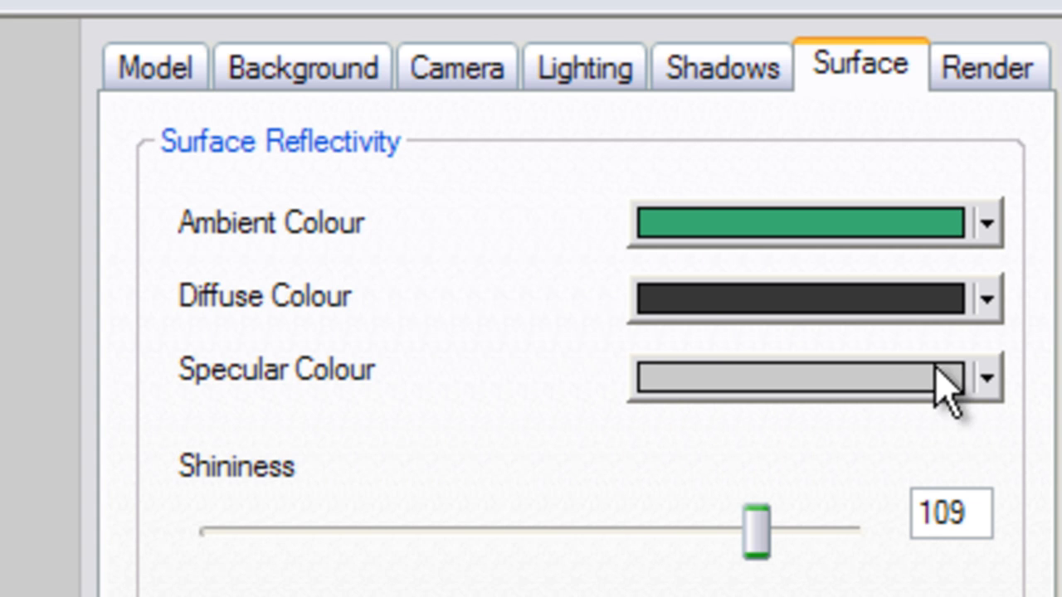
left_click(977, 226)
left_click(797, 395)
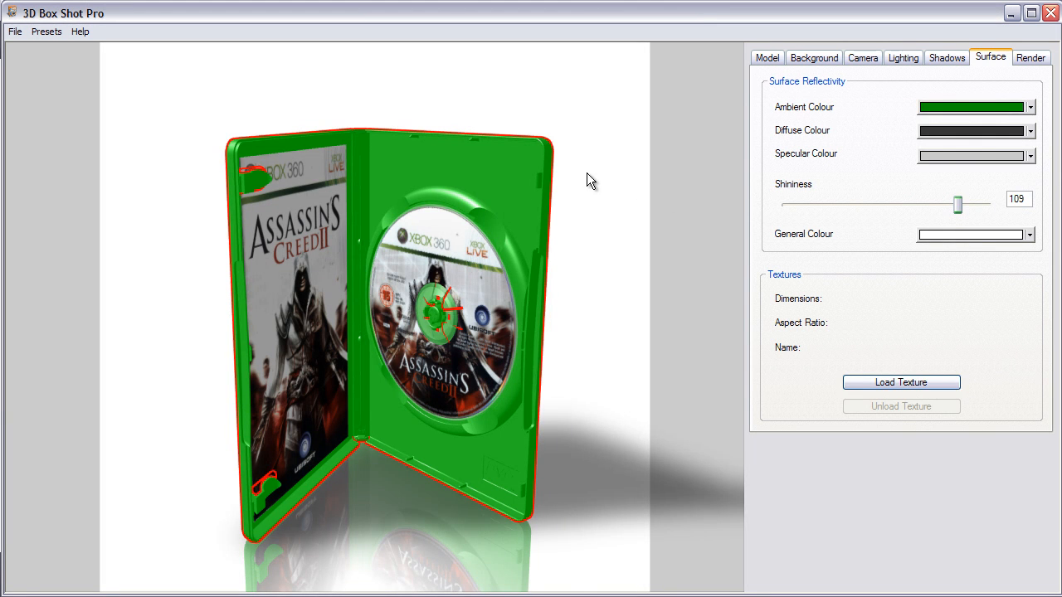
Set the light direction to horizontal 39 and vertical -62.
left_click_drag(583, 173, 484, 236)
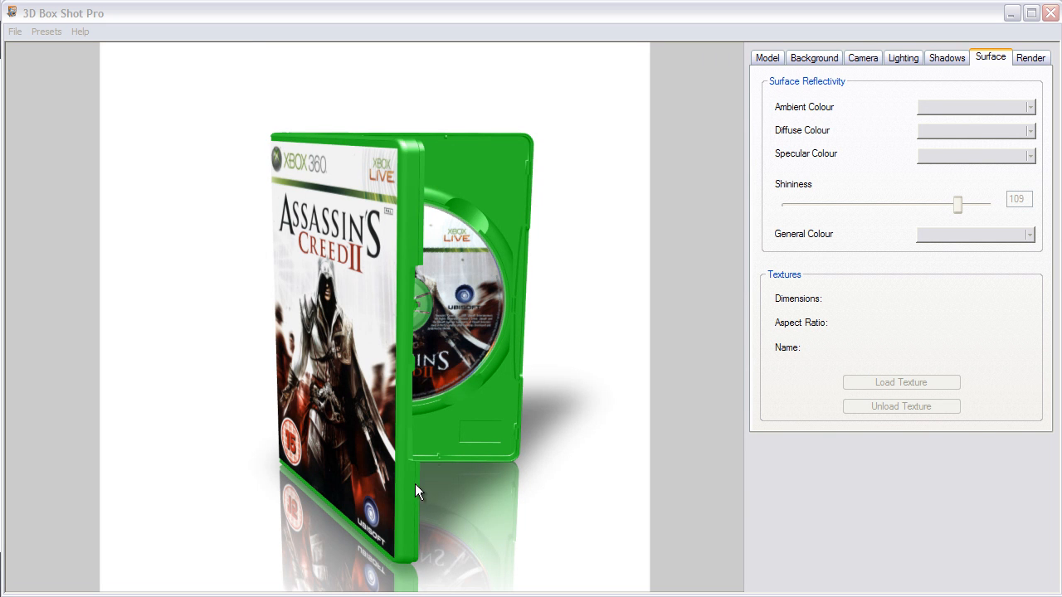
left_click_drag(486, 332, 387, 385)
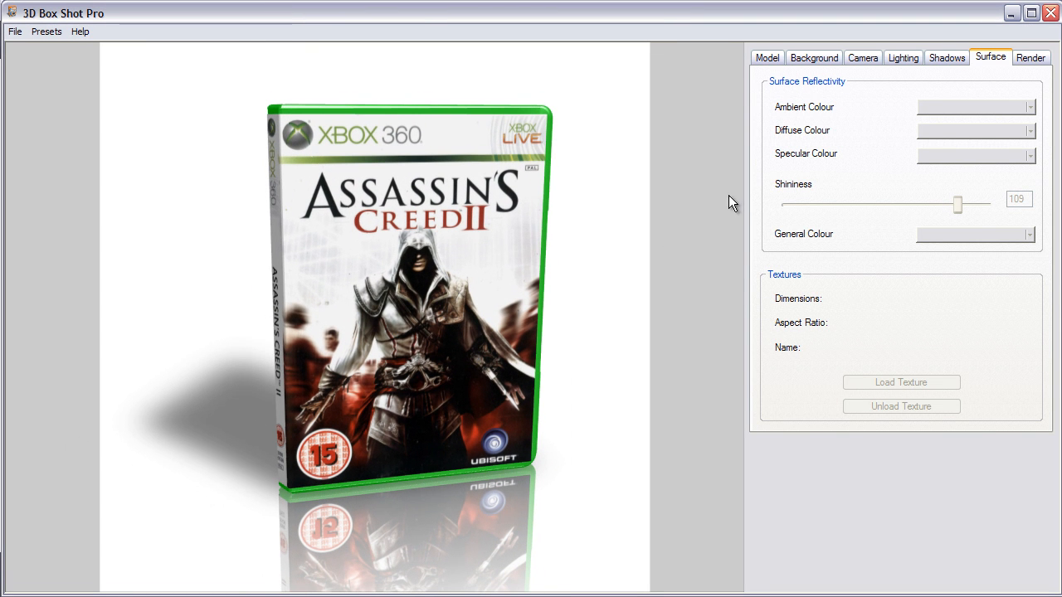
left_click(902, 58)
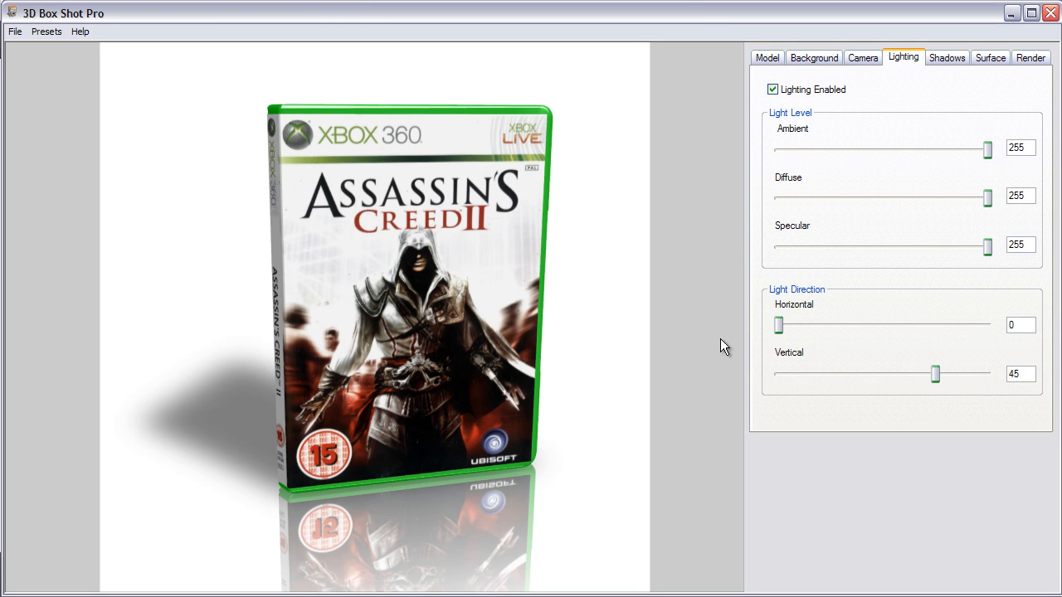
mouse_move(779, 328)
left_mouse_down()
mouse_move(987, 328)
mouse_move(788, 325)
mouse_move(797, 325)
left_mouse_up()
left_click_drag(937, 374, 813, 375)
left_click_drag(798, 331, 801, 331)
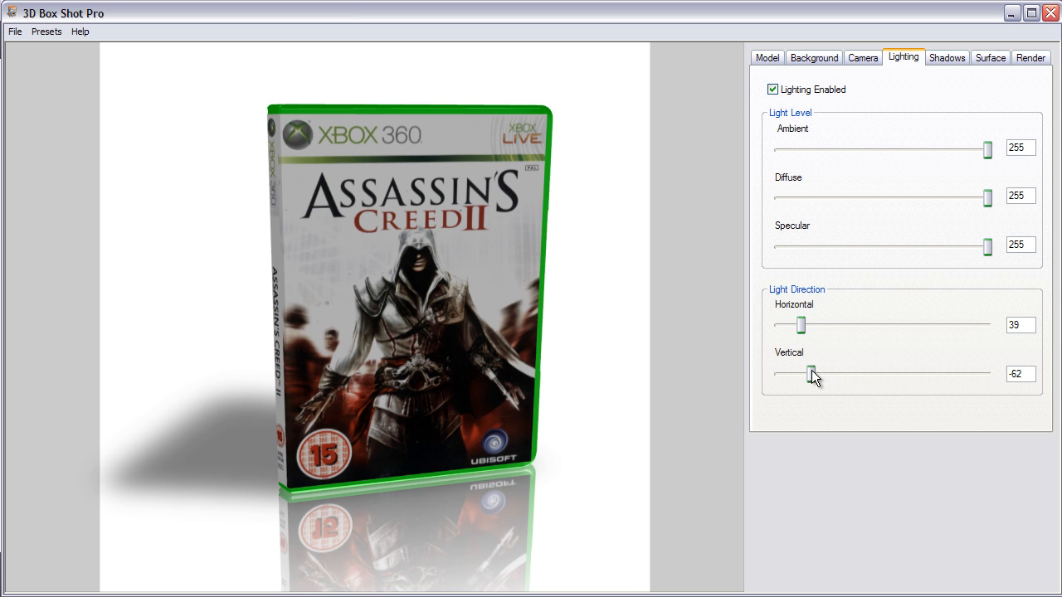
Set the reflection opacity to 111 and length to 36%, and make the background transparent.
left_click_drag(418, 335, 447, 352)
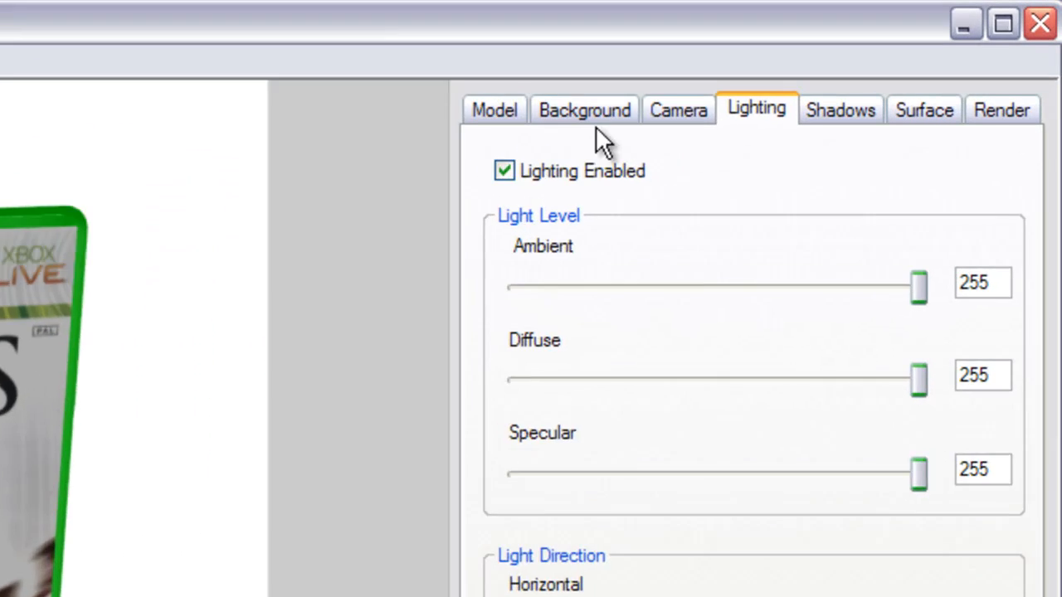
left_click(797, 66)
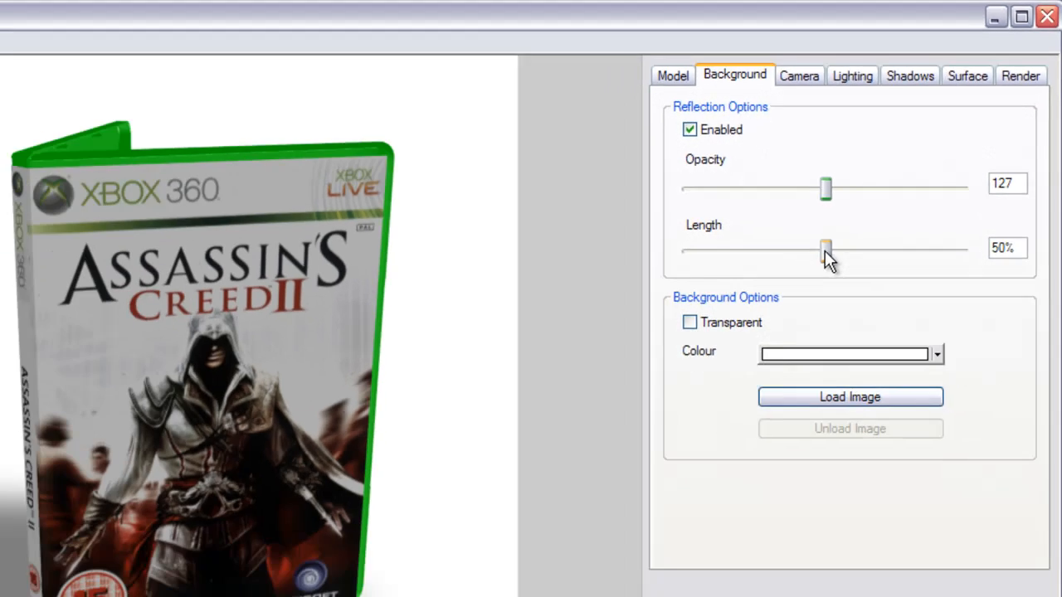
left_click_drag(670, 414, 494, 464)
left_click_drag(801, 212, 854, 207)
mouse_move(883, 142)
left_mouse_down()
mouse_move(789, 154)
mouse_move(891, 147)
mouse_move(858, 151)
mouse_move(869, 145)
left_mouse_up()
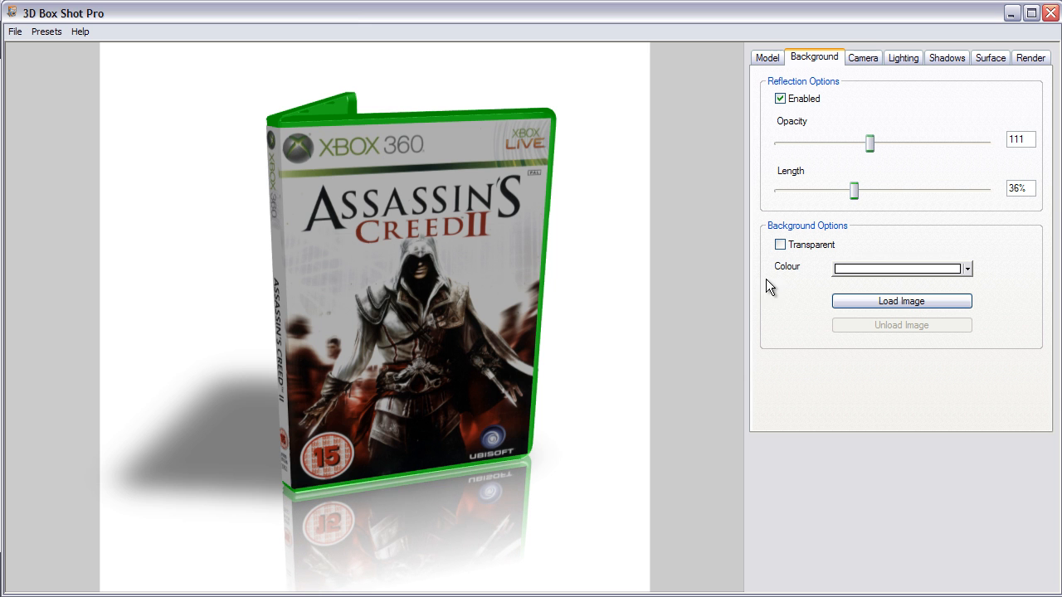
left_click(780, 245)
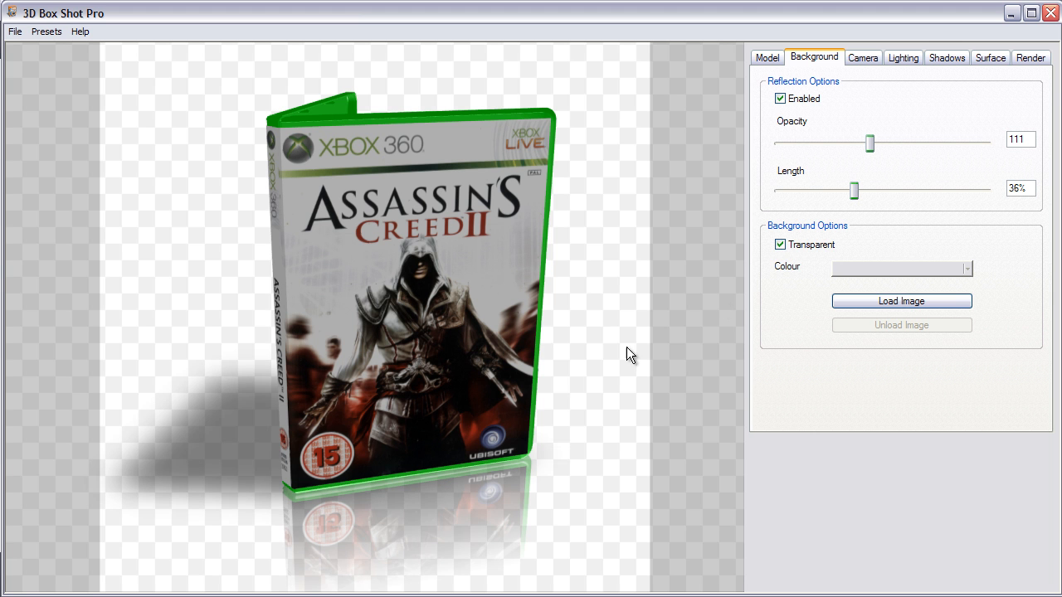
Turn off background transparency and load Assassins-Creed-Disc.png as the background image.
left_click_drag(530, 354, 551, 405)
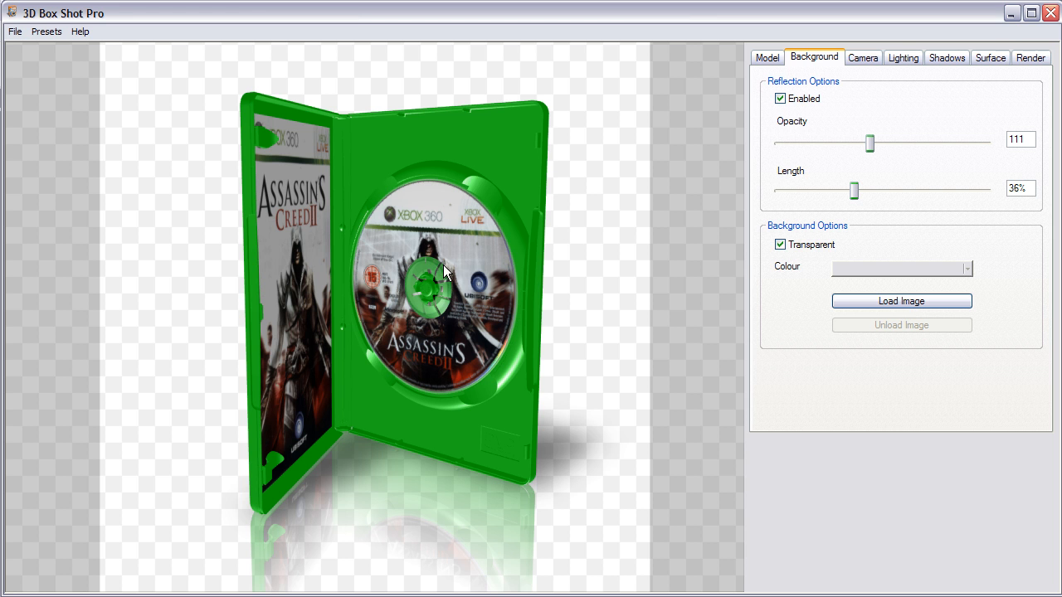
left_click(780, 245)
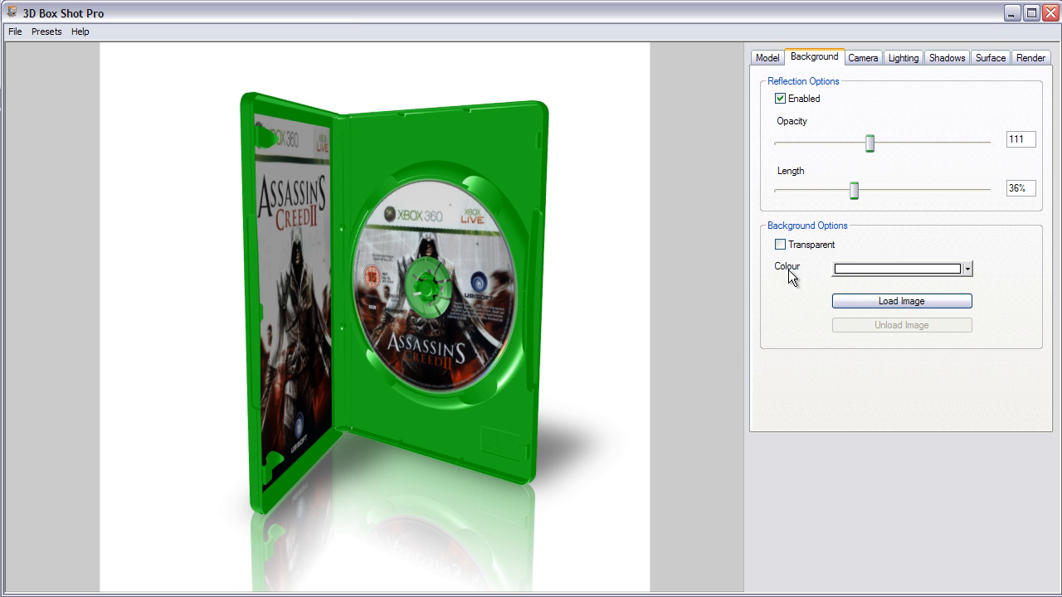
left_click(855, 301)
double_click(491, 217)
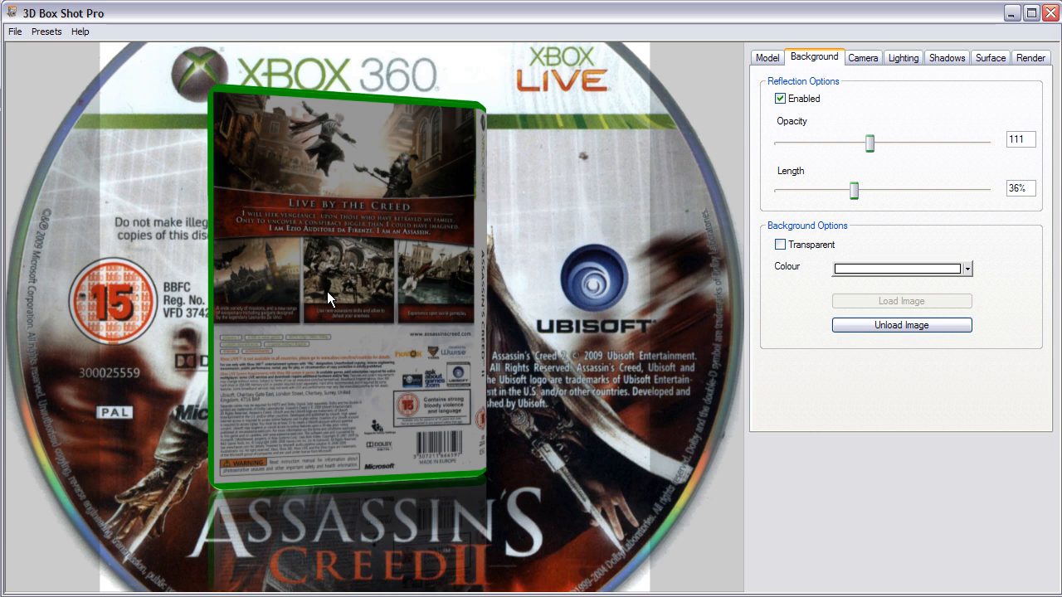
Turn the box to face the front and set the light direction to horizontal 27 and vertical -37.
left_click_drag(326, 291, 241, 300)
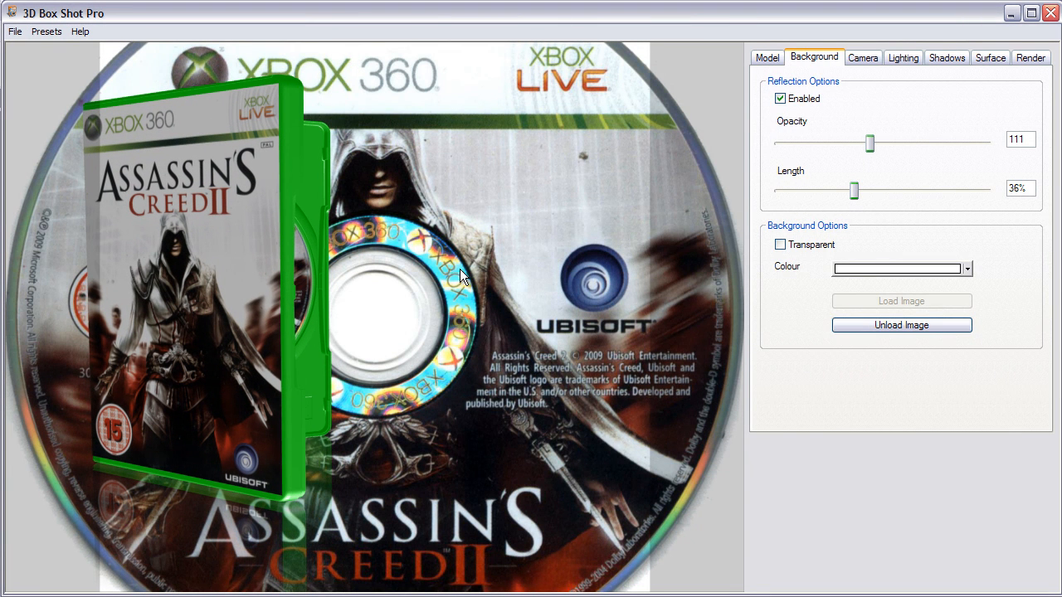
left_click(903, 59)
mouse_move(802, 329)
left_mouse_down()
mouse_move(841, 327)
mouse_move(794, 327)
left_mouse_up()
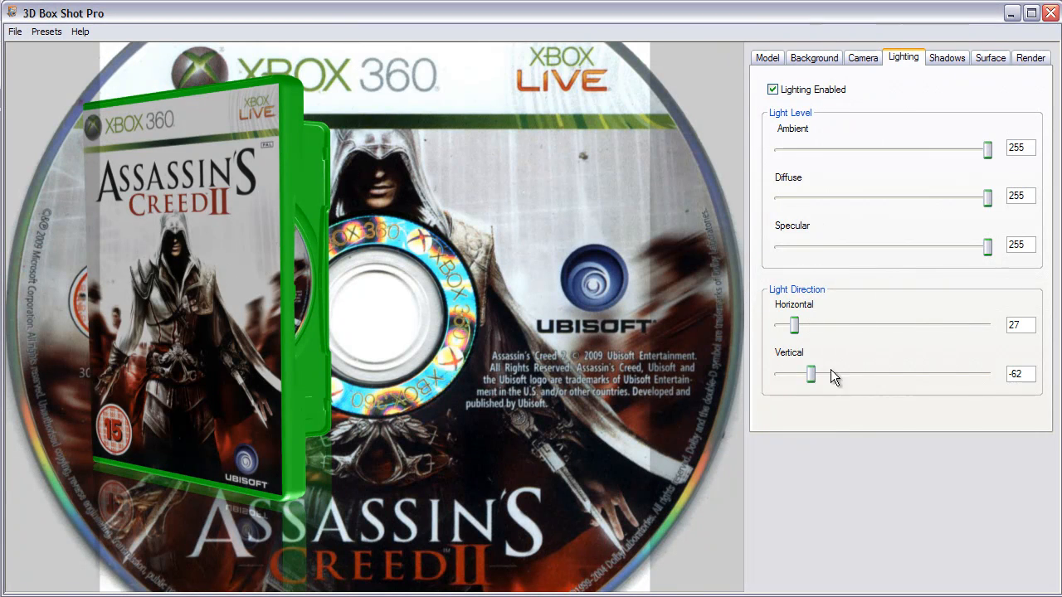
left_click_drag(812, 374, 846, 374)
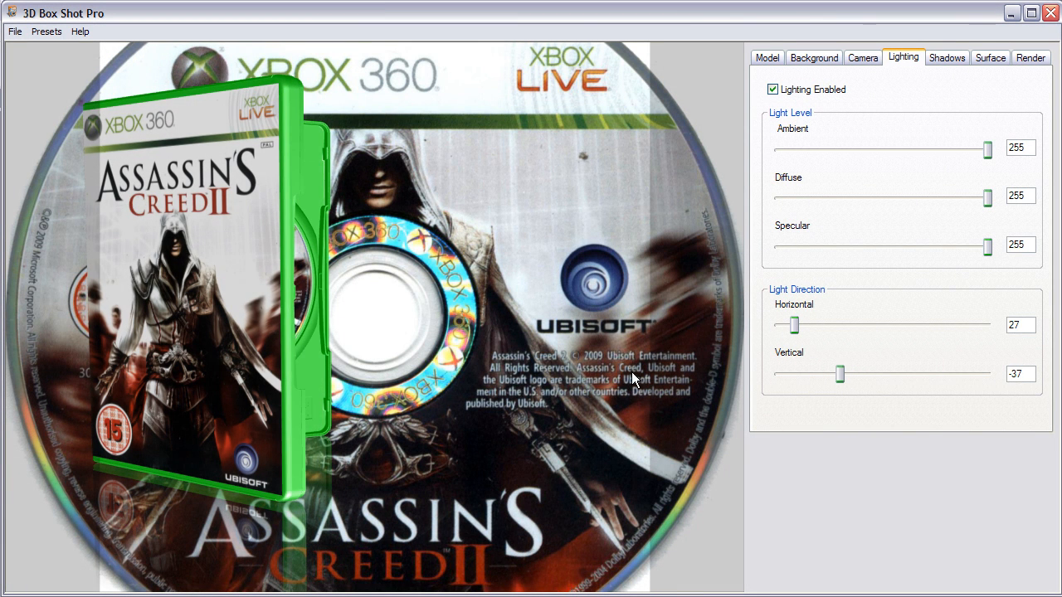
Adjust the box angle slightly and set the render output width to 1280.
left_click_drag(314, 305, 341, 297)
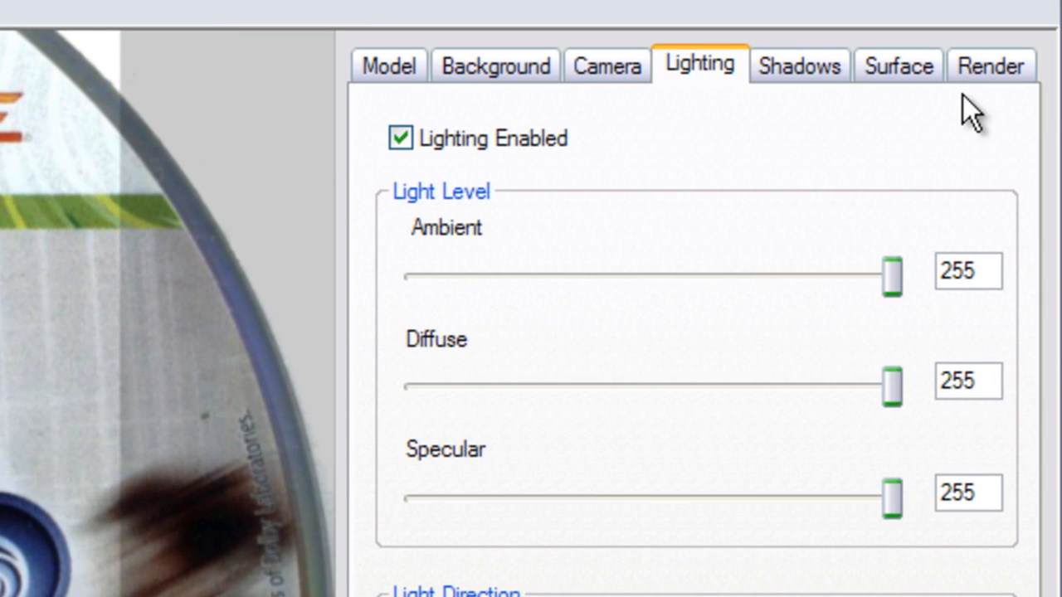
left_click(1005, 61)
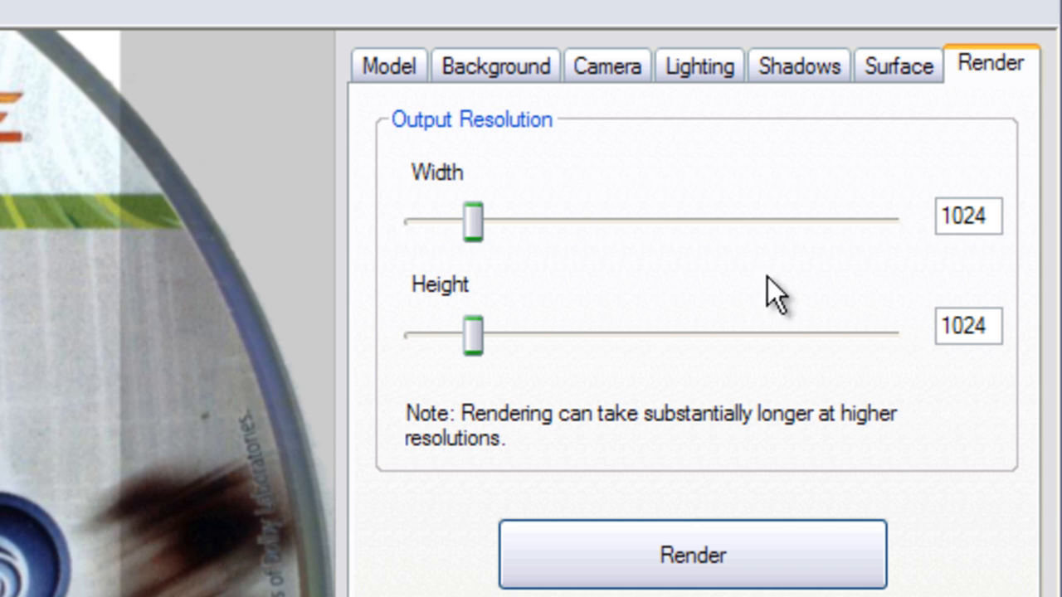
left_click_drag(470, 219, 904, 230)
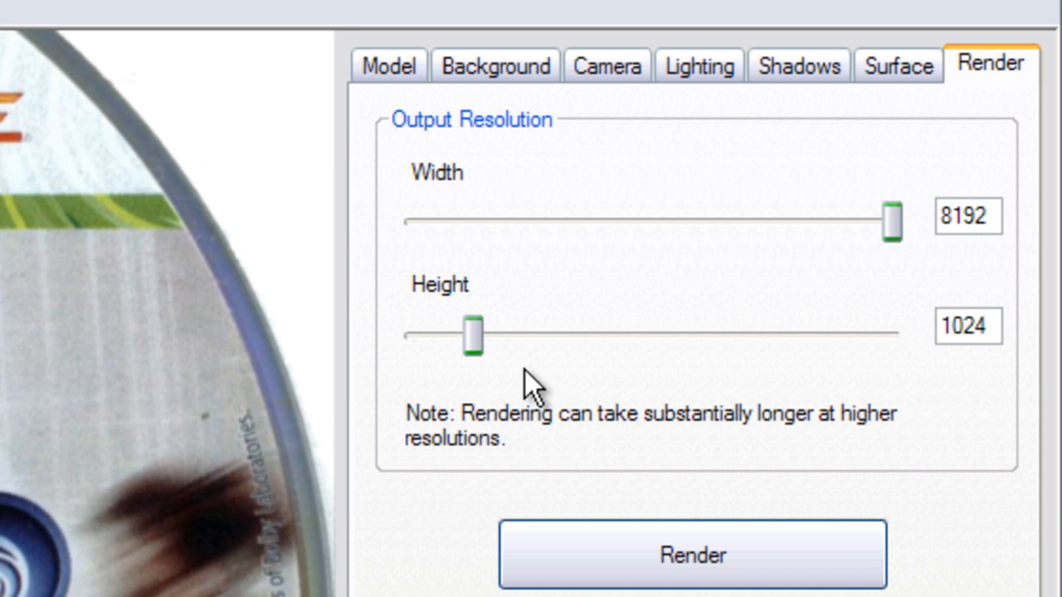
left_click_drag(473, 335, 890, 338)
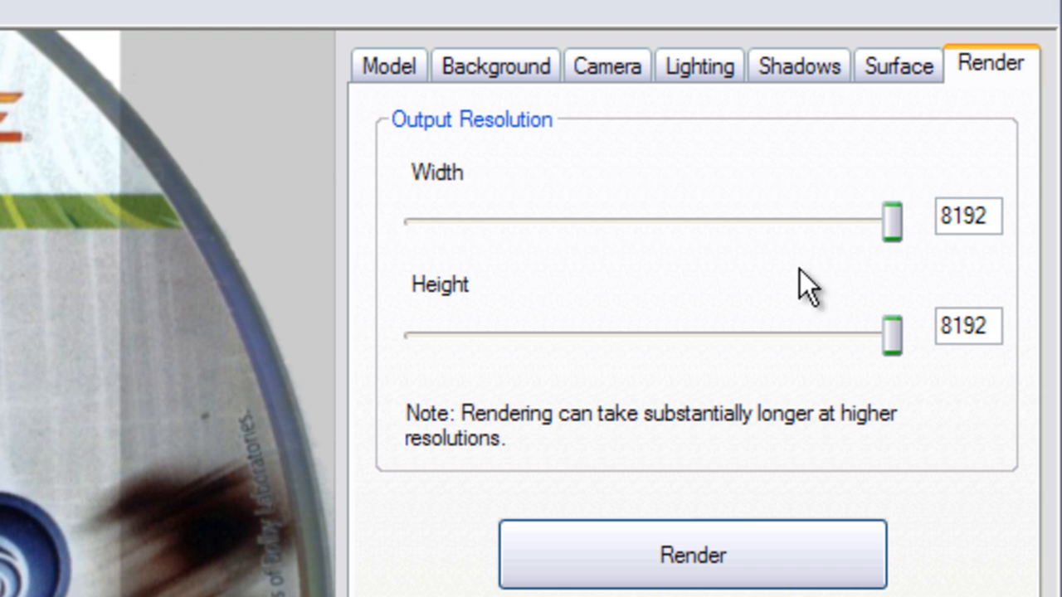
left_click_drag(889, 226, 489, 246)
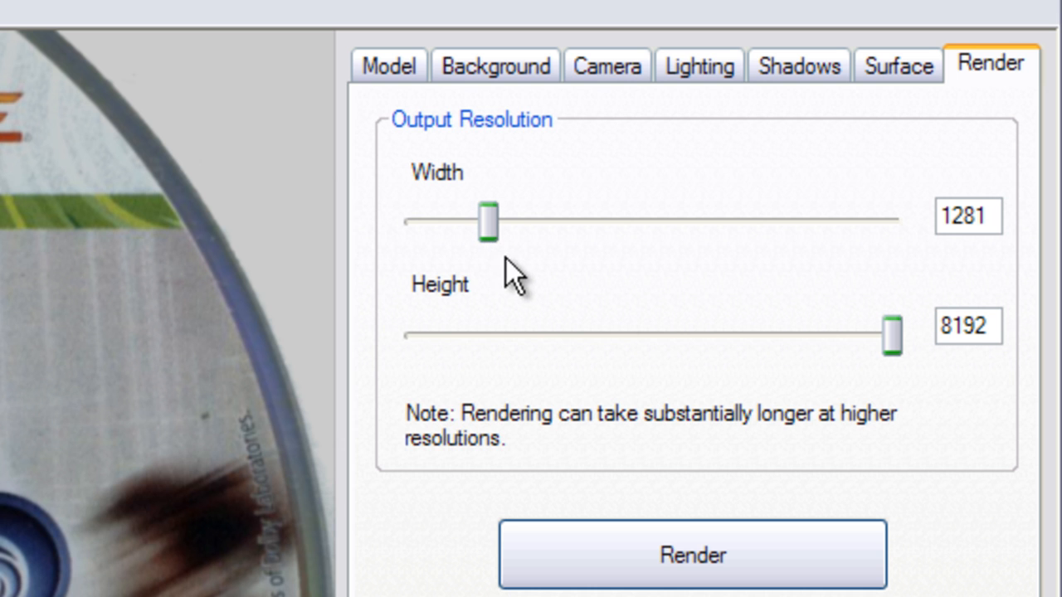
key("Left")
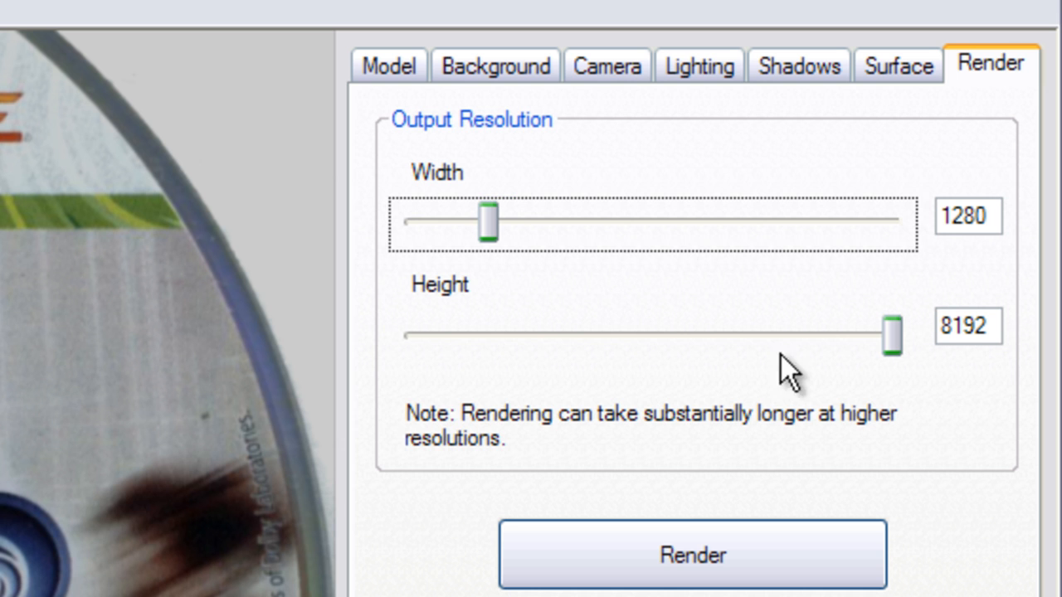
Set the render output height to 720, then render the image and save it as test.
left_click_drag(894, 336, 461, 352)
key("Left")
key("Left")
key("Left")
key("Left")
key("Left")
key("Left")
key("Left")
key("Left")
key("Left")
key("Left")
key("Left")
key("Left")
key("Left")
key("Left")
key("Left")
key("Left")
key("Left")
key("Left")
key("Left")
key("Left")
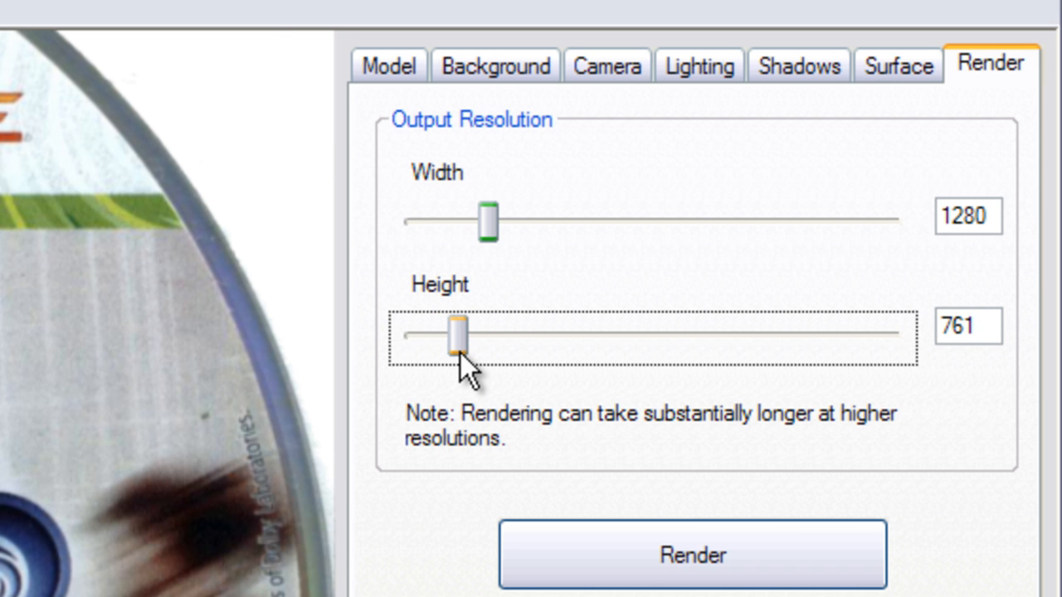
key("Left")
key("Left")
key("Left")
key("Left")
key("Left")
key("Left")
key("Left")
key("Left")
key("Left")
key("Left")
key("Left")
key("Left")
key("Left")
key("Right")
key("Right")
key("Right")
key("Right")
key("Right")
key("Right")
key("Left")
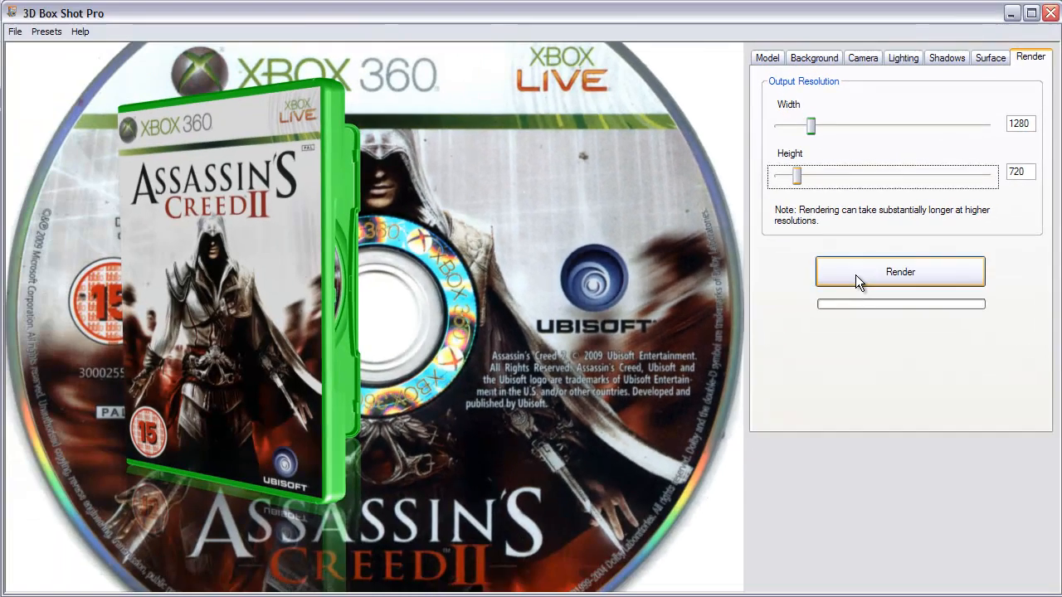
left_click(591, 297)
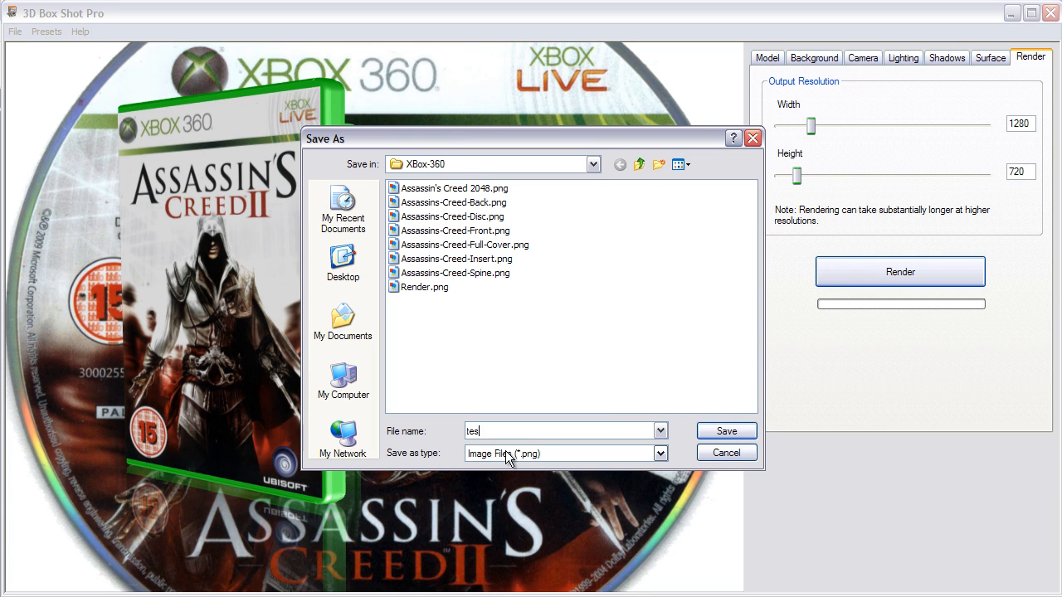
left_click(733, 431)
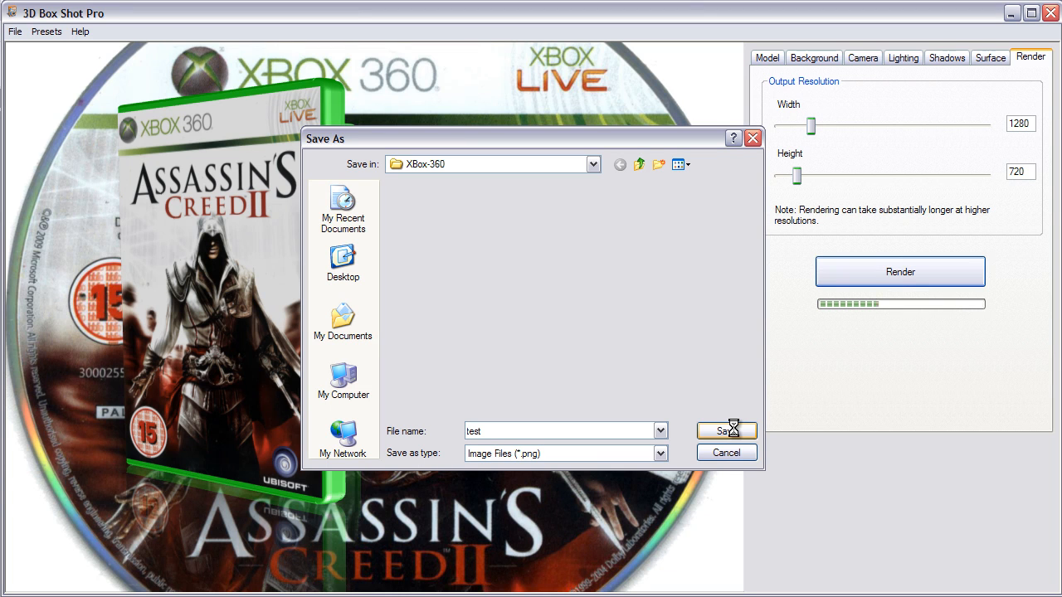